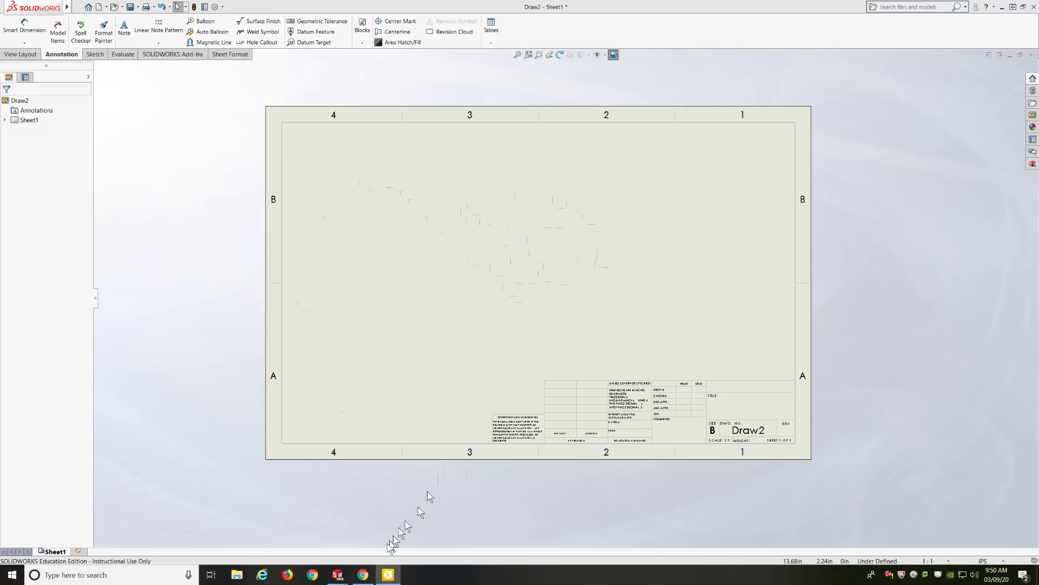
- Switch to Test Part 4 and make a drawing of it using the Tutorial draw template
{"action": "mouse_move", "coordinate": [337, 573]}
{"action": "left_click", "coordinate": [358, 528]}
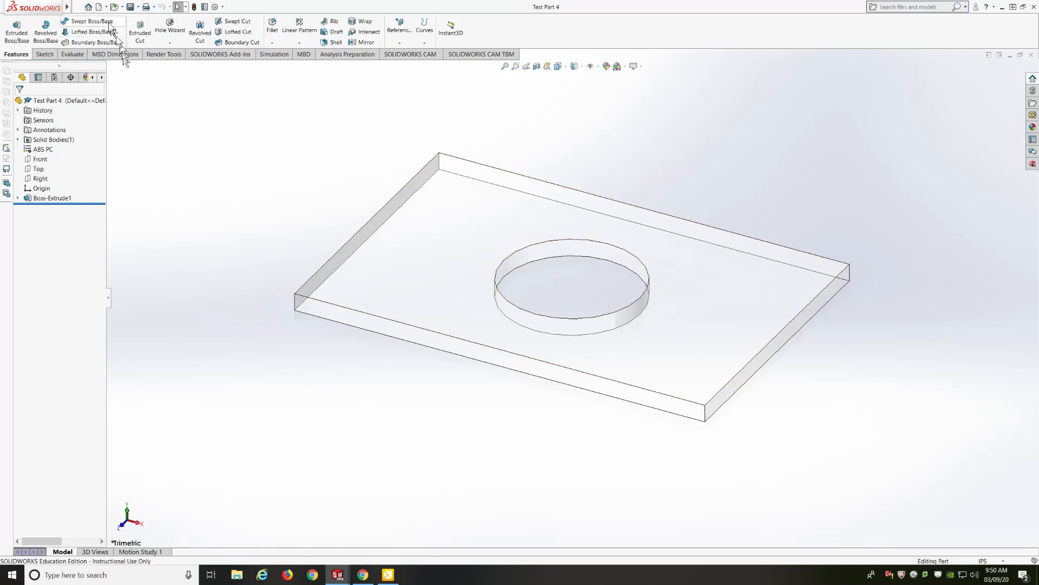
{"action": "left_click", "coordinate": [107, 6]}
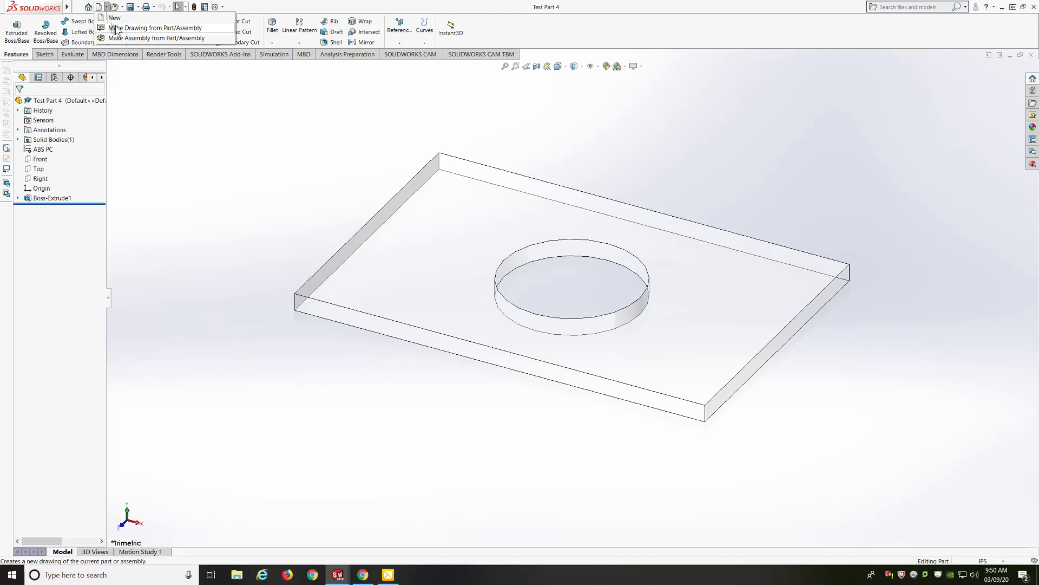
{"action": "left_click", "coordinate": [117, 28]}
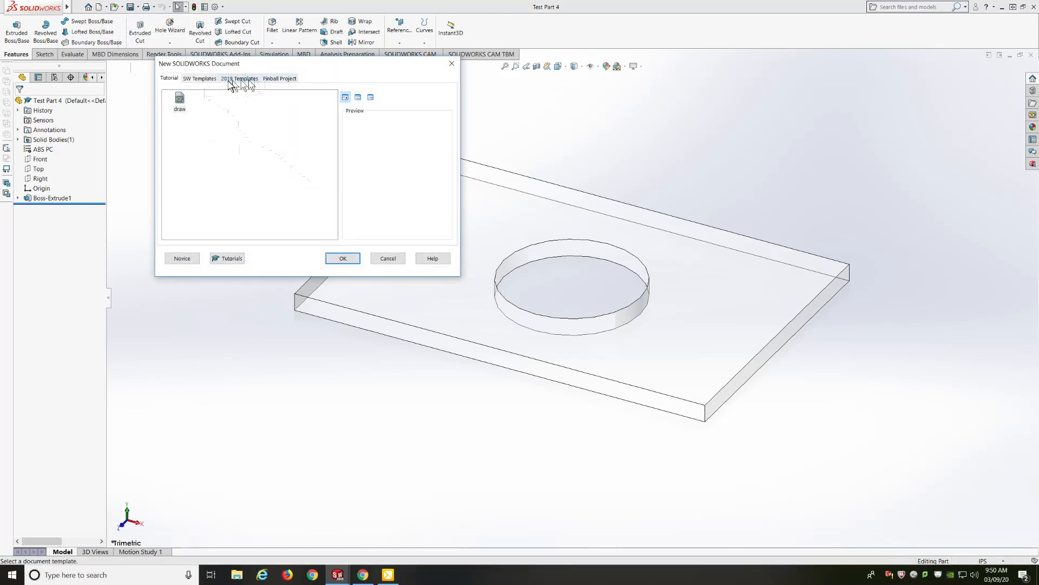
{"action": "left_click", "coordinate": [201, 79]}
{"action": "left_click", "coordinate": [172, 79]}
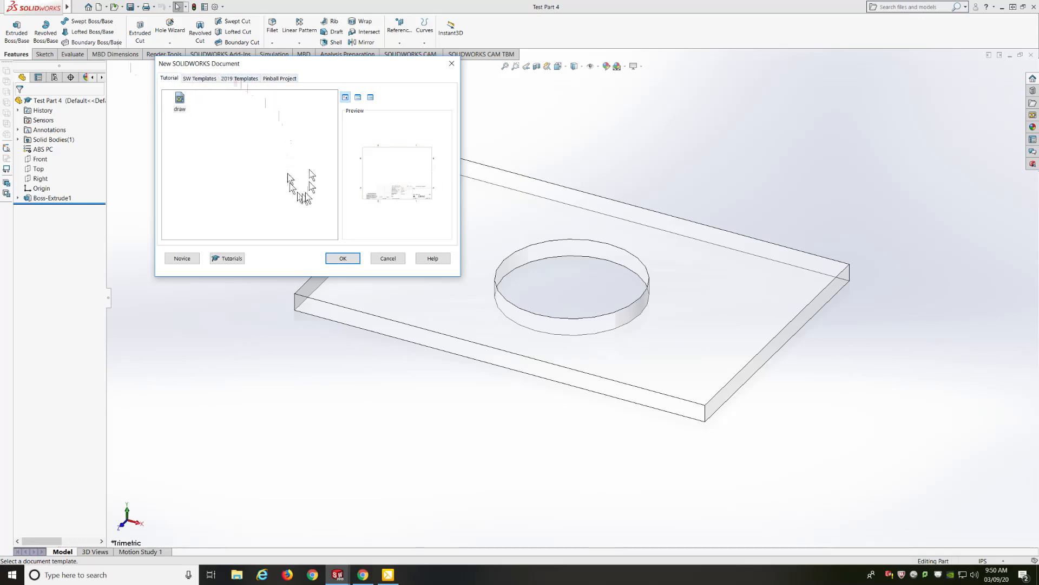
{"action": "left_click", "coordinate": [201, 79]}
{"action": "left_click", "coordinate": [230, 80]}
{"action": "left_click", "coordinate": [171, 79]}
{"action": "double_click", "coordinate": [179, 103]}
{"action": "left_click", "coordinate": [343, 258]}
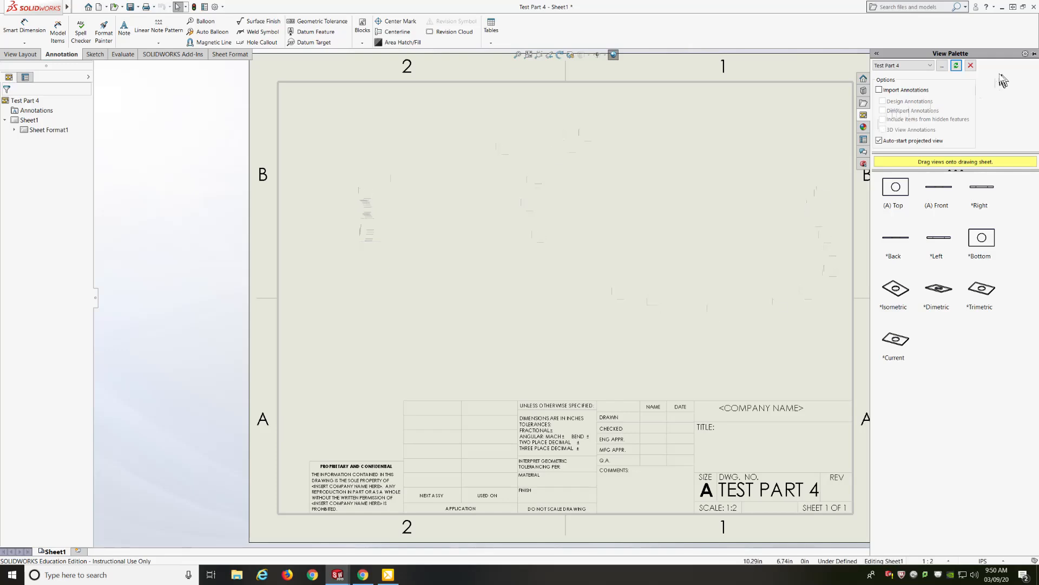
- Clear the view palette and close the new Test Part 4 drawing without saving
{"action": "left_click", "coordinate": [970, 66]}
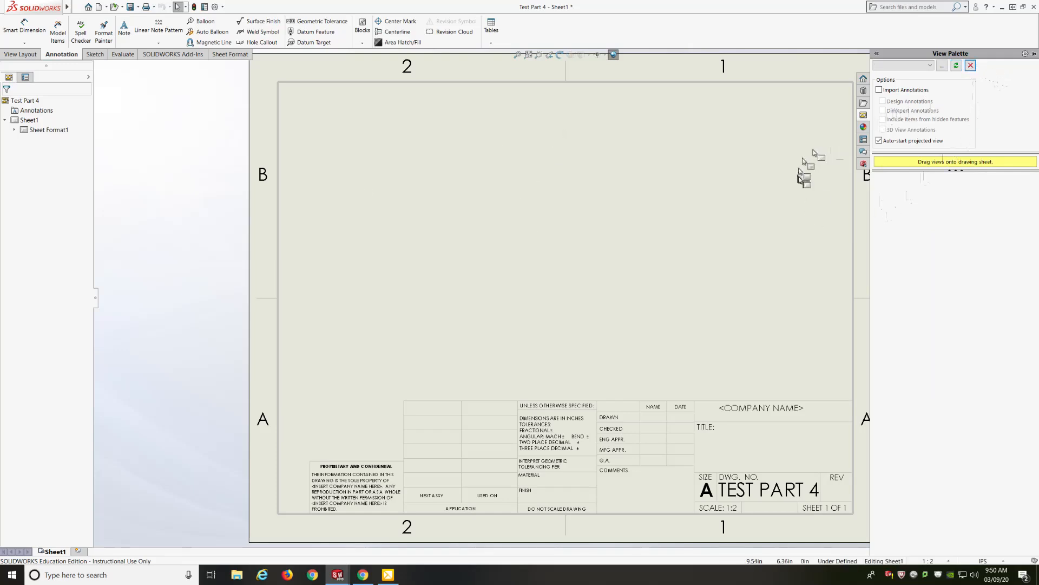
{"action": "left_click", "coordinate": [167, 173]}
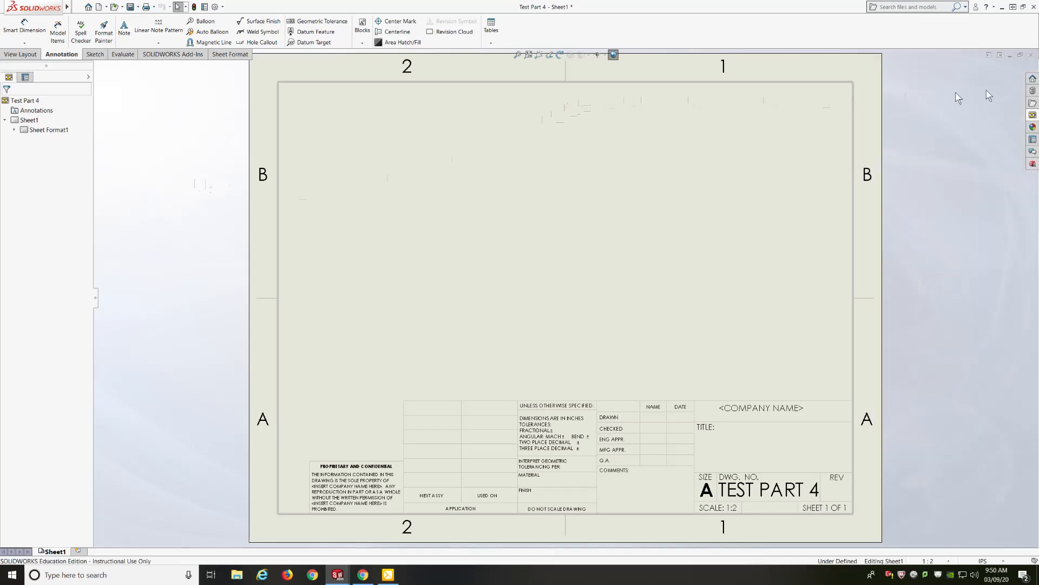
{"action": "left_click", "coordinate": [1028, 56]}
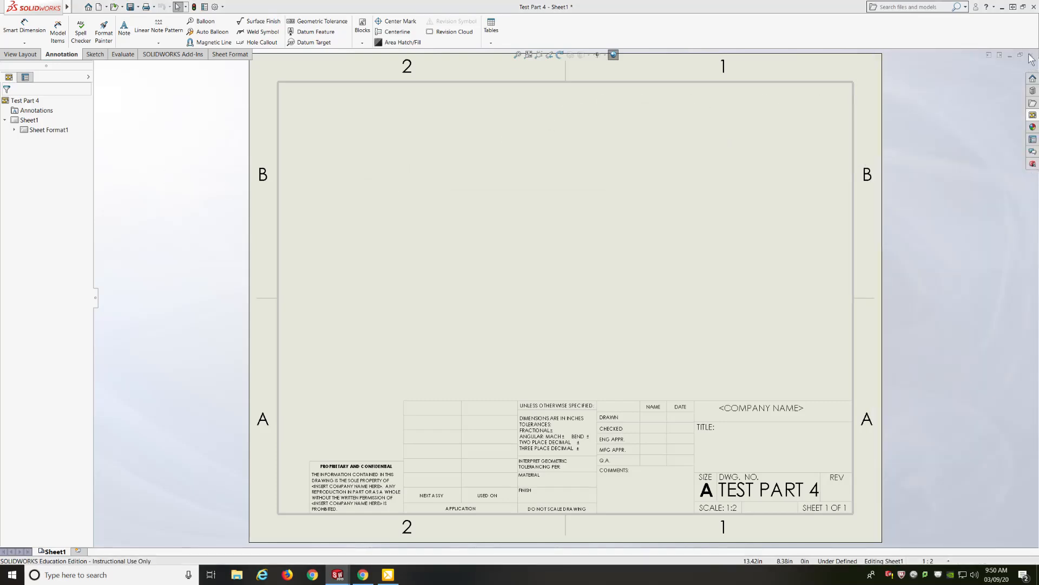
{"action": "left_click", "coordinate": [507, 298]}
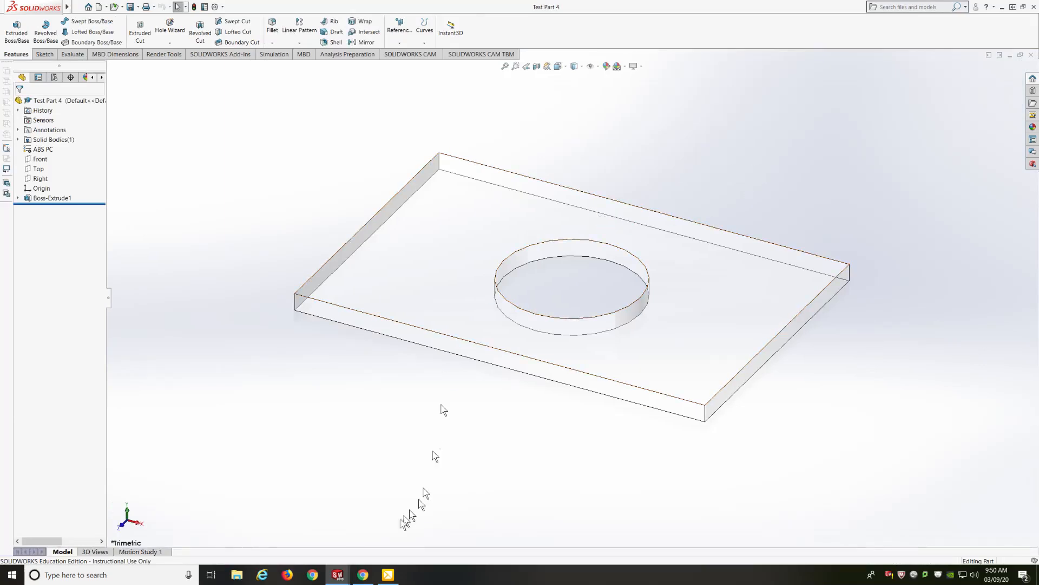
- Close the open Draw2 drawing without saving it and return to Test Part 4
{"action": "mouse_move", "coordinate": [338, 572]}
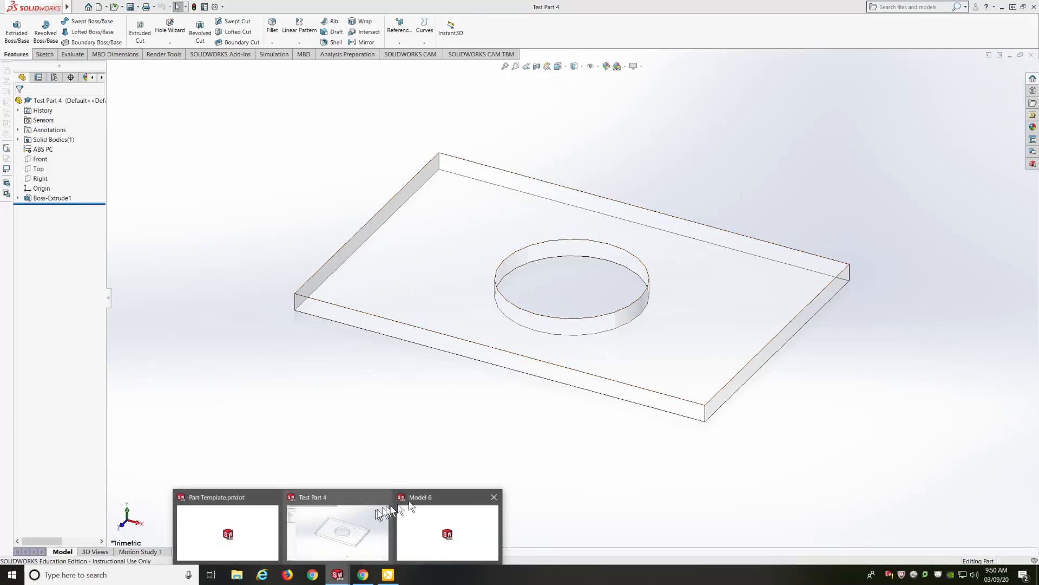
{"action": "mouse_move", "coordinate": [279, 499]}
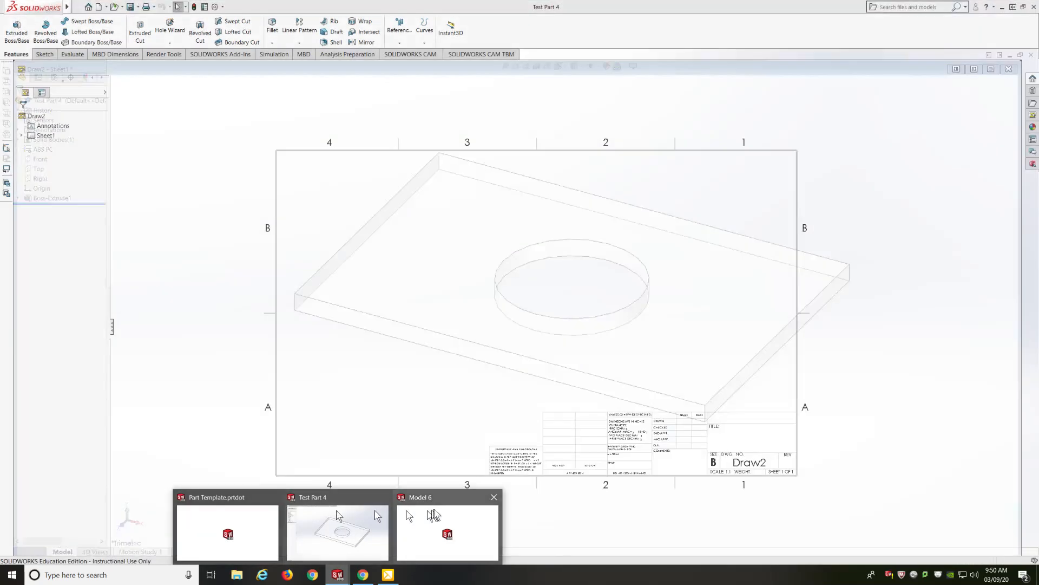
{"action": "left_click", "coordinate": [495, 498]}
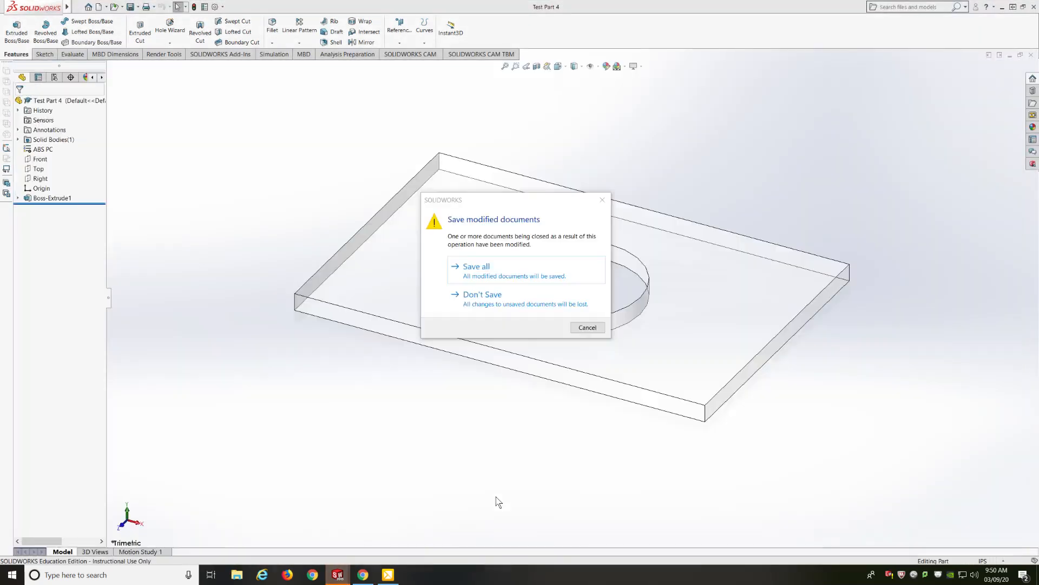
{"action": "left_click", "coordinate": [496, 303]}
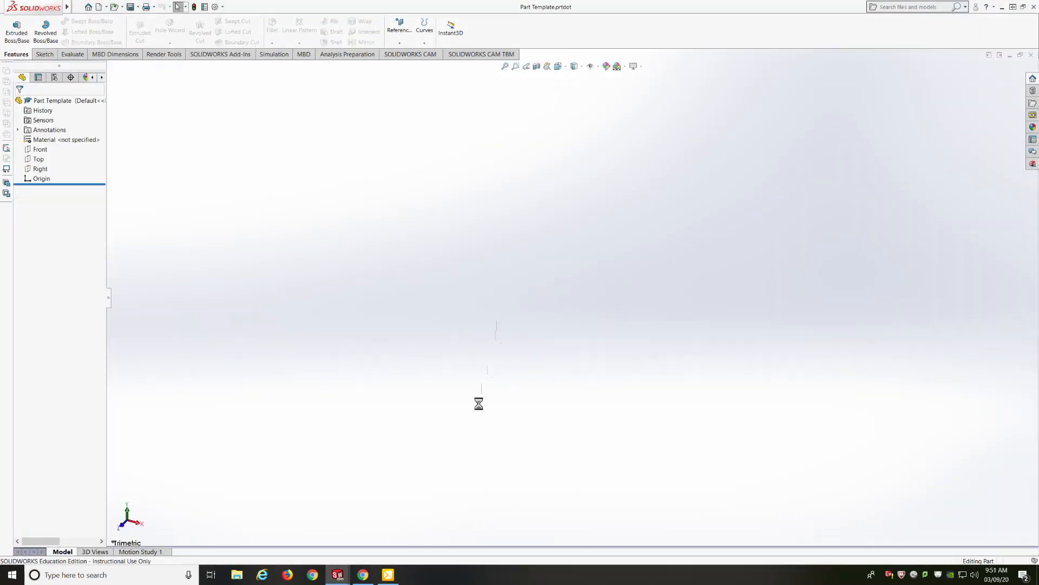
{"action": "mouse_move", "coordinate": [334, 577]}
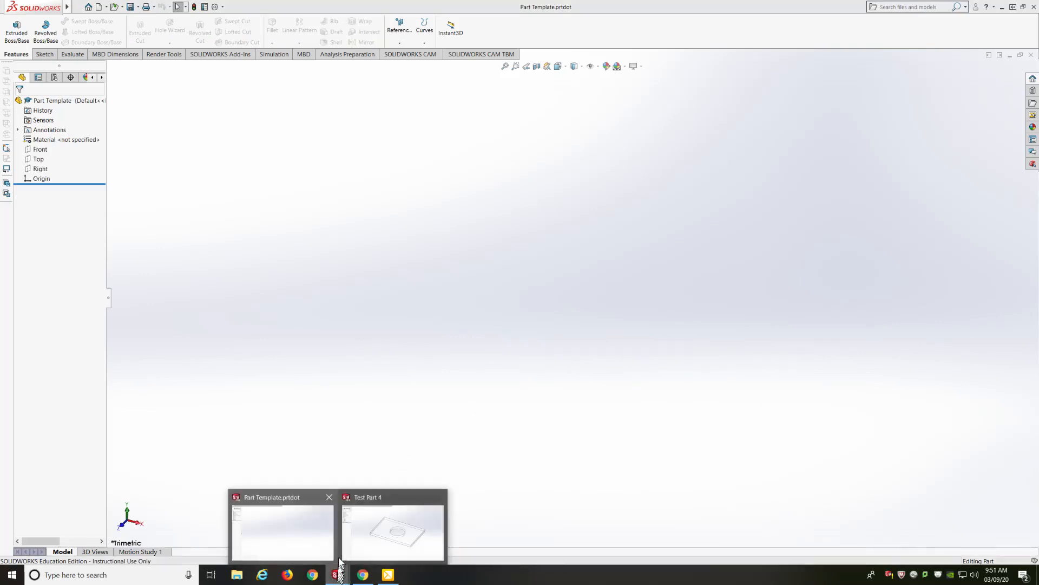
{"action": "left_click", "coordinate": [357, 533]}
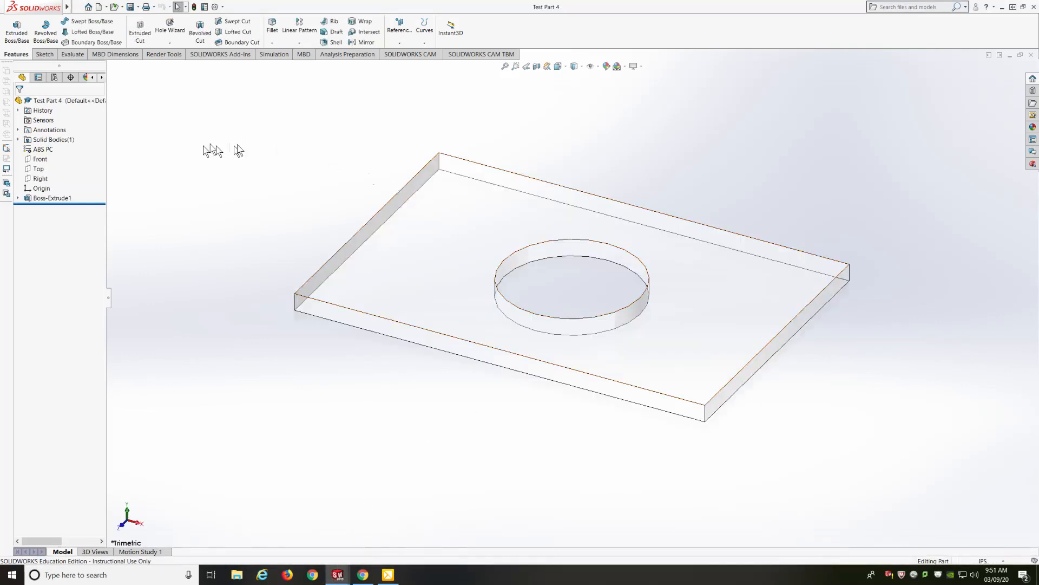
- Switch new-document creation to the novice layout, start a Drawing with a blank template and discard the resulting document without saving
{"action": "left_click", "coordinate": [100, 8]}
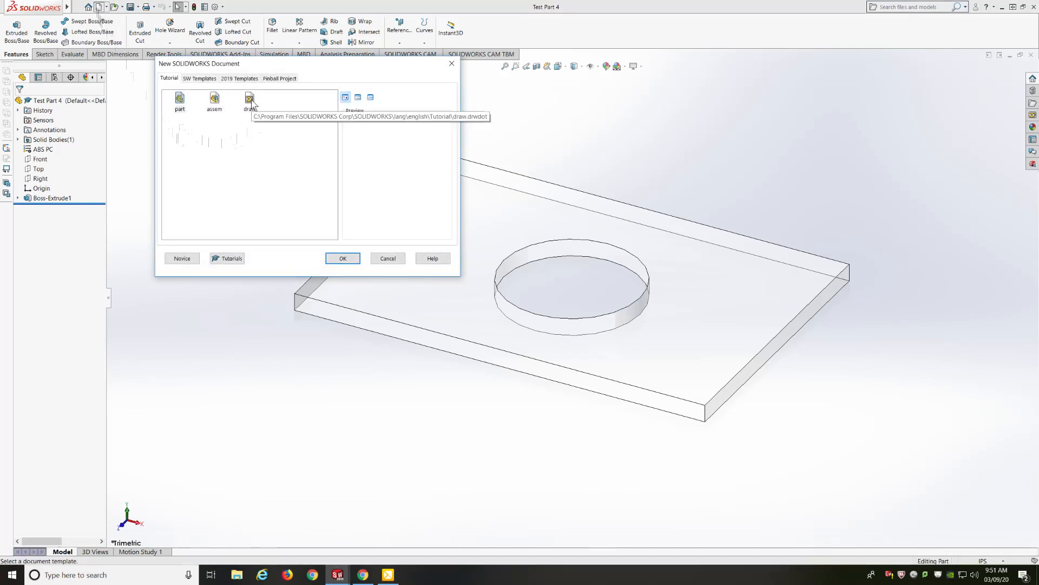
{"action": "left_click", "coordinate": [183, 258]}
{"action": "left_click", "coordinate": [407, 135]}
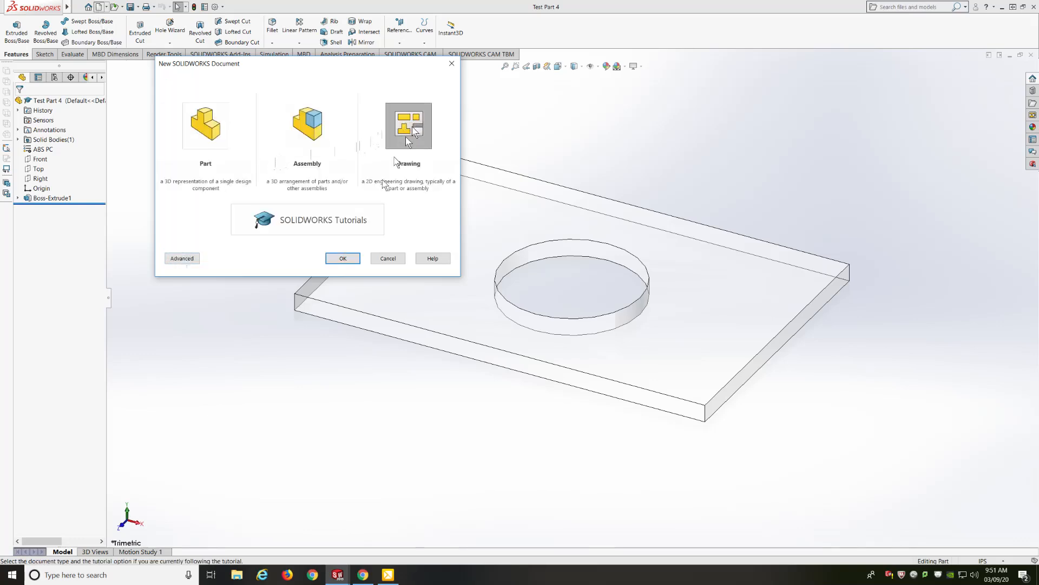
{"action": "left_click", "coordinate": [343, 259]}
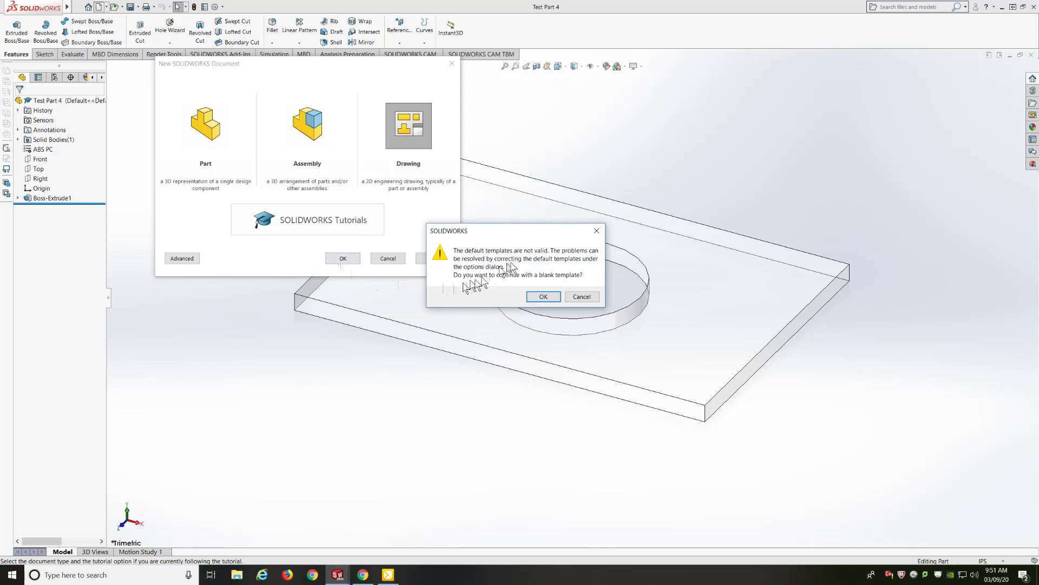
{"action": "left_click", "coordinate": [543, 296]}
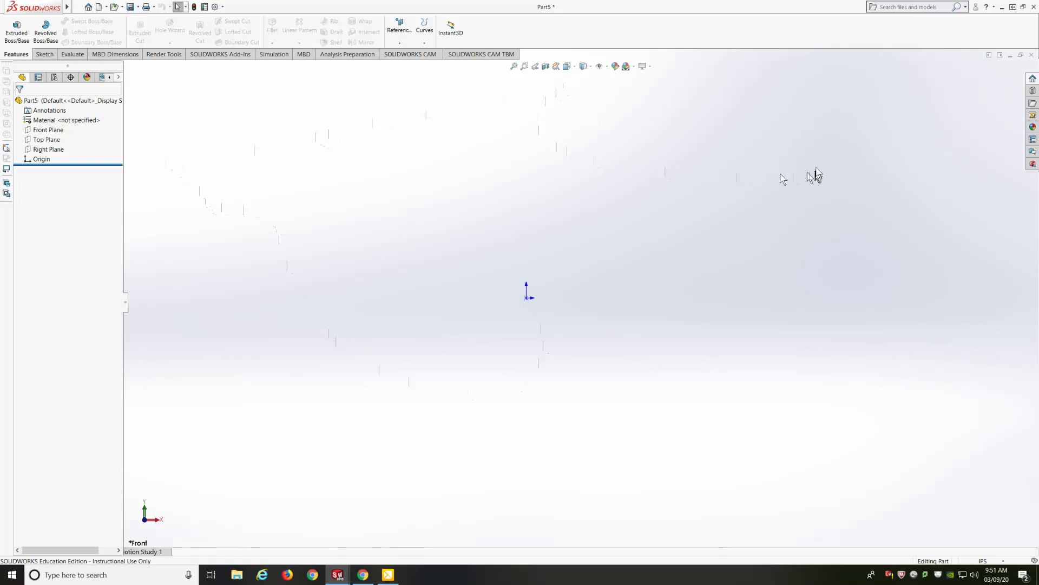
{"action": "left_click", "coordinate": [1032, 55]}
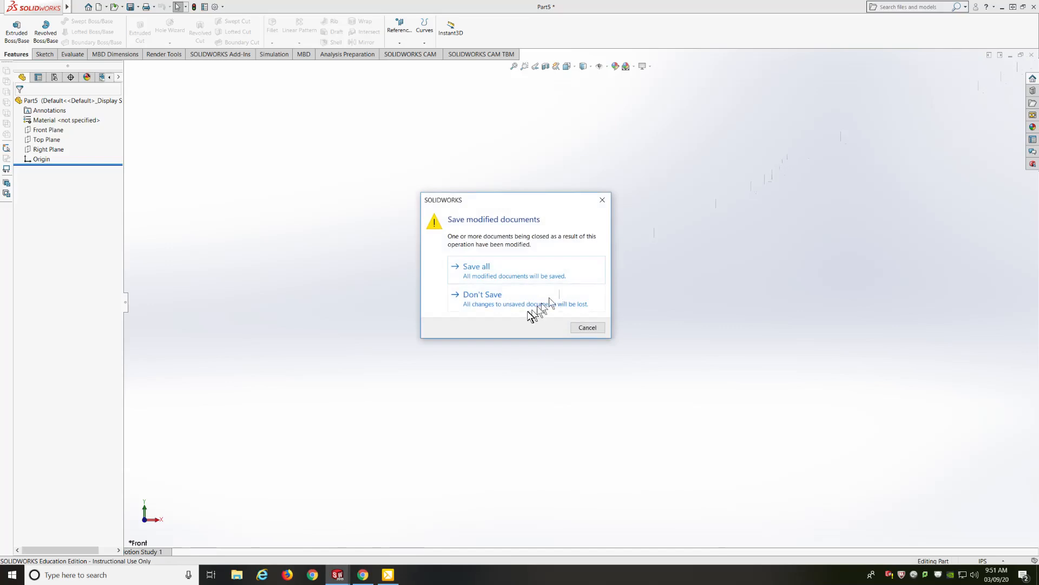
{"action": "left_click", "coordinate": [500, 301]}
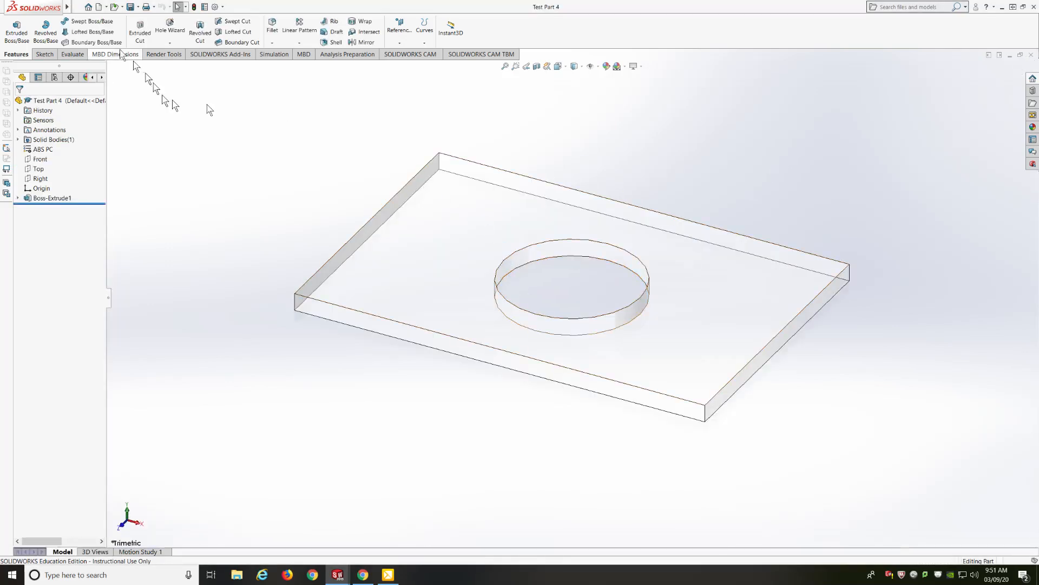
- Make a drawing from Test Part 4 with a blank template on a B (ANSI) Landscape sheet, without placing views
{"action": "left_click", "coordinate": [106, 8]}
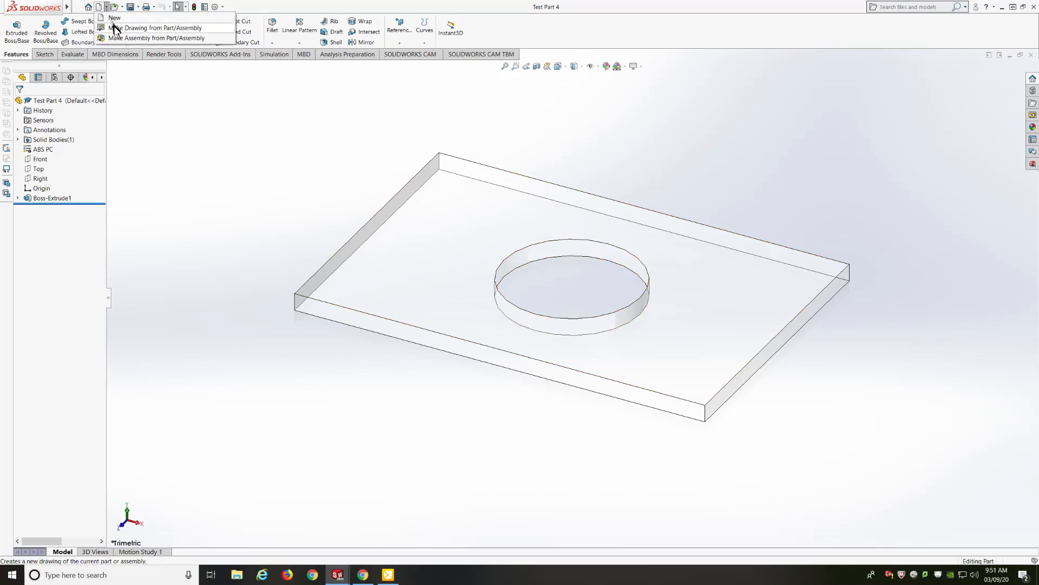
{"action": "left_click", "coordinate": [116, 28]}
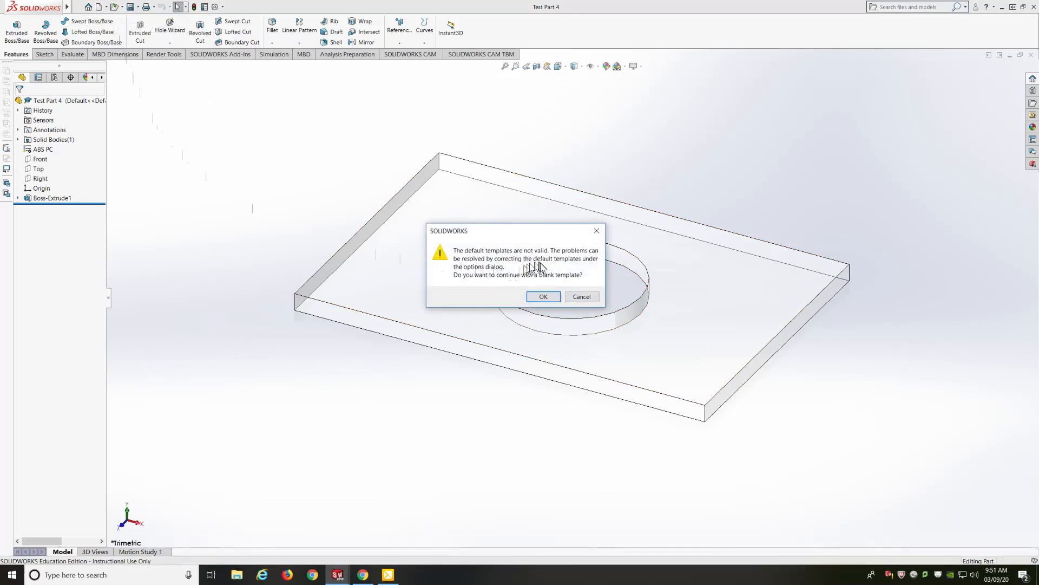
{"action": "left_click", "coordinate": [543, 297]}
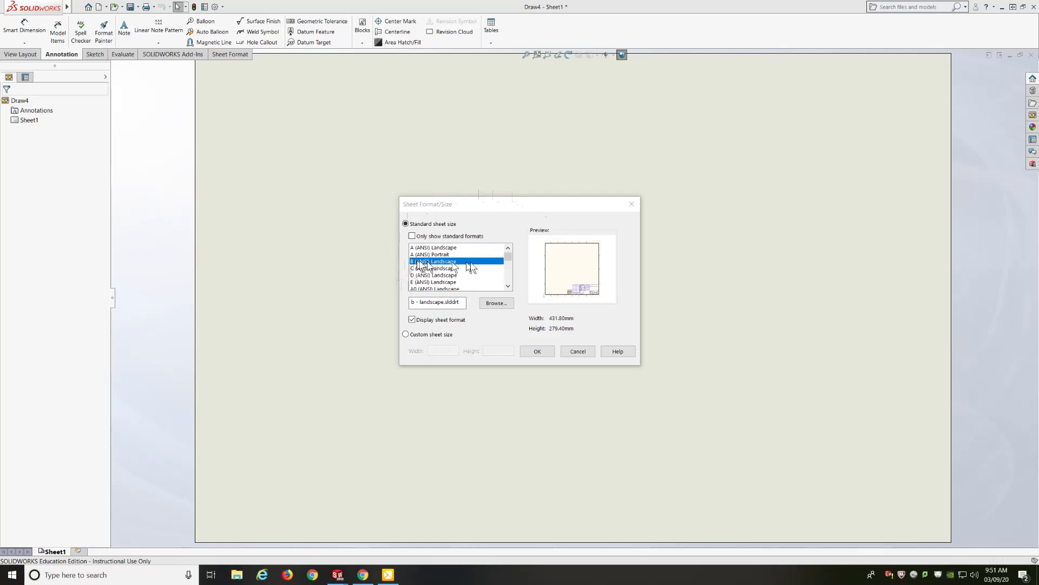
{"action": "left_click", "coordinate": [534, 352]}
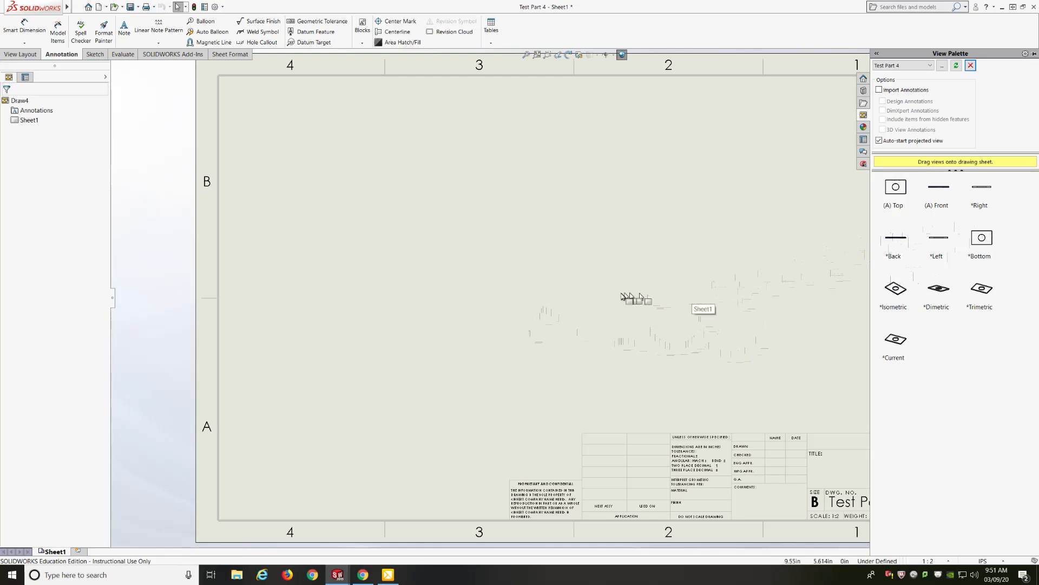
{"action": "left_click", "coordinate": [621, 297]}
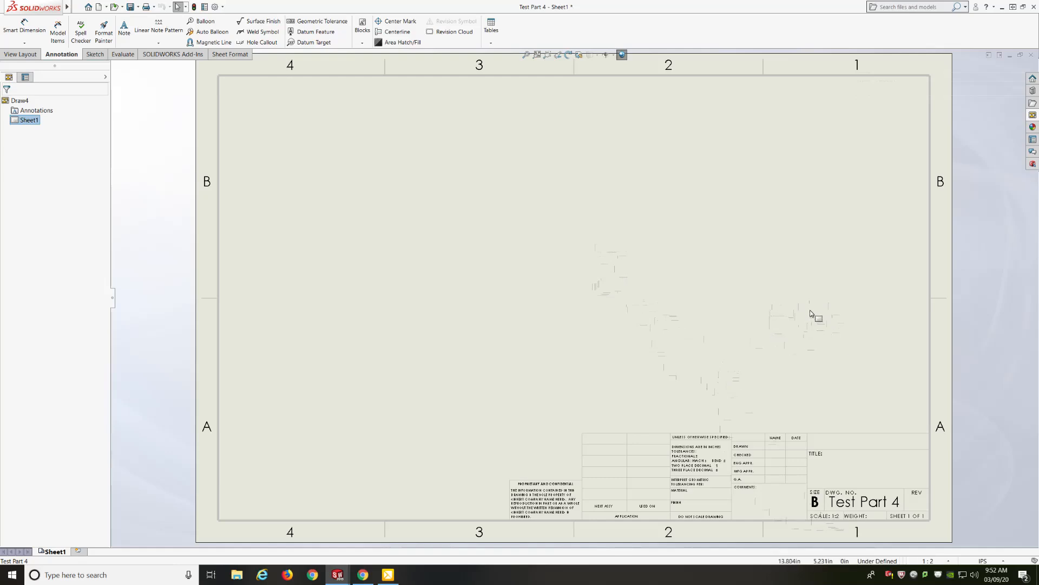
- Enter sheet format editing and open the blank note in the title block's DRAWN name cell
{"action": "right_click", "coordinate": [810, 312]}
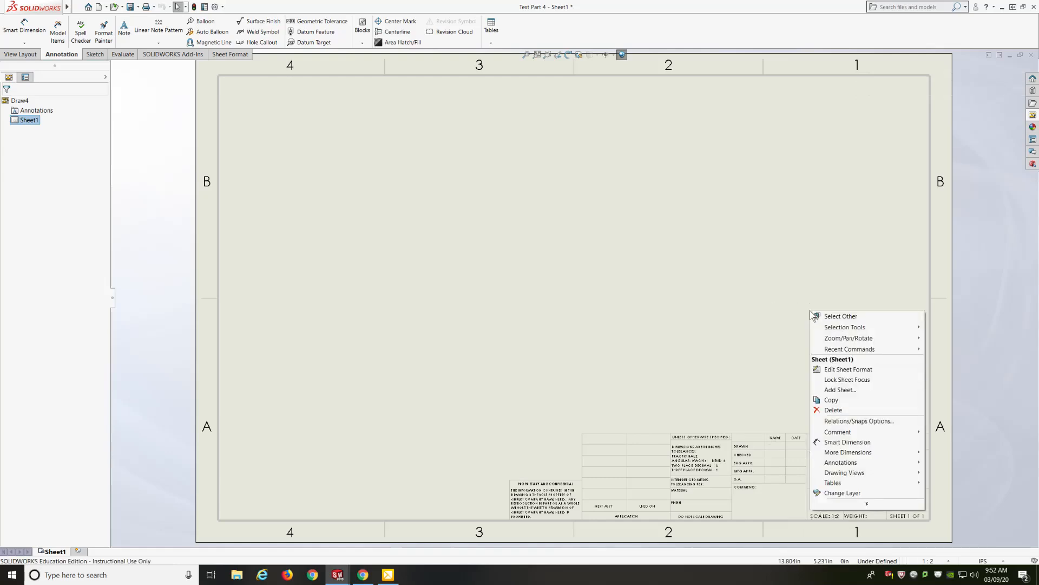
{"action": "left_click", "coordinate": [836, 369]}
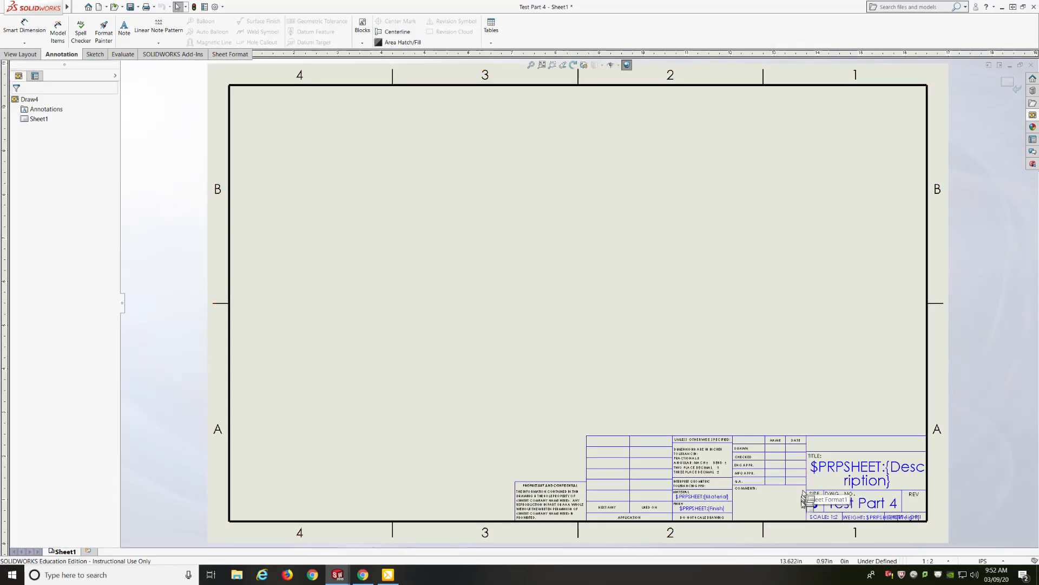
{"action": "scroll", "coordinate": [761, 531], "scroll_direction": "down", "scroll_amount": 3}
{"action": "scroll", "coordinate": [701, 535], "scroll_direction": "down", "scroll_amount": 1}
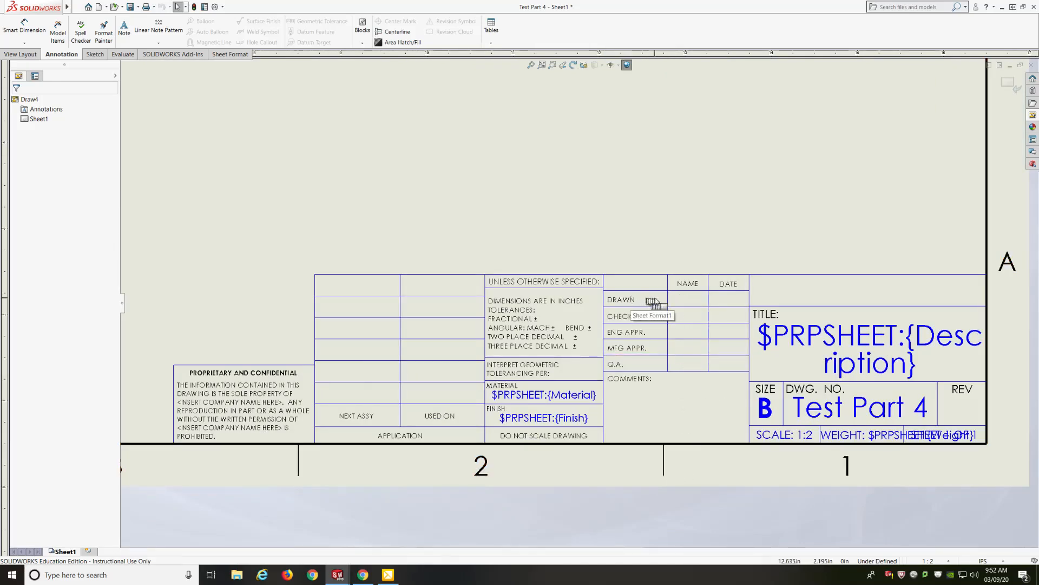
{"action": "double_click", "coordinate": [688, 299]}
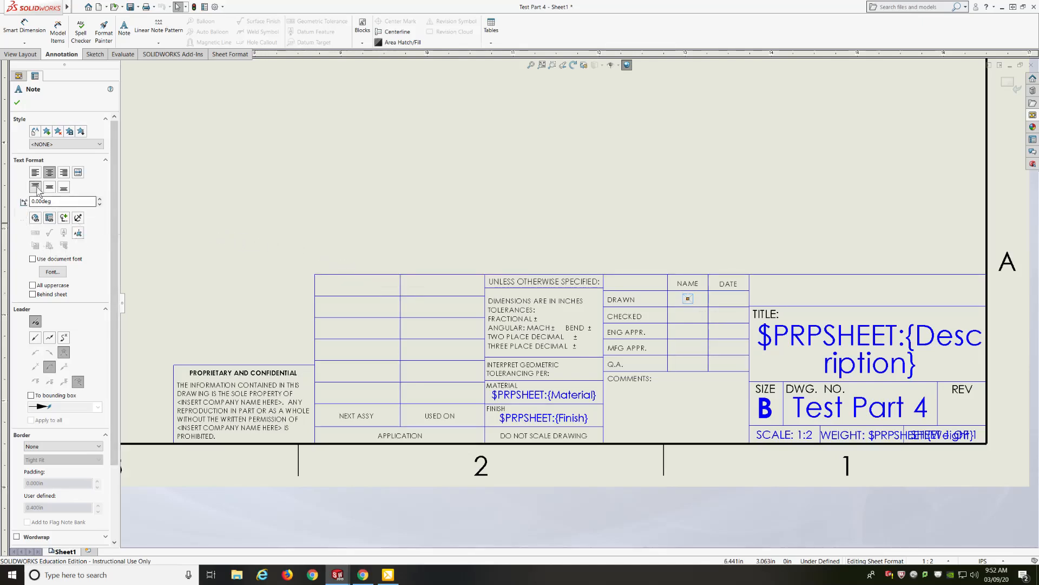
- Examine the property names and custom file properties available for linking the DRAWN name note to the model found here
{"action": "left_click", "coordinate": [49, 218]}
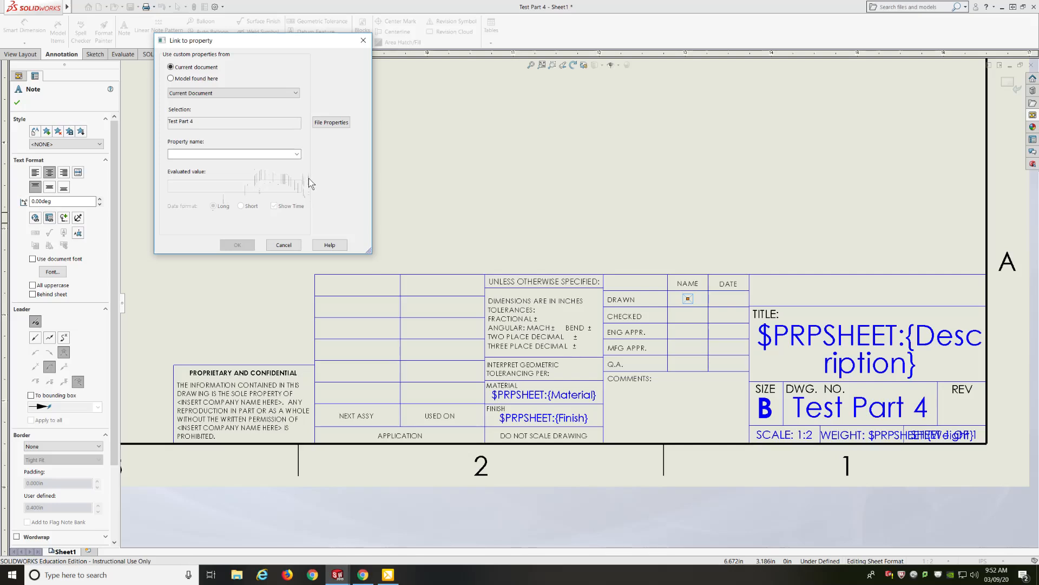
{"action": "left_click", "coordinate": [171, 79]}
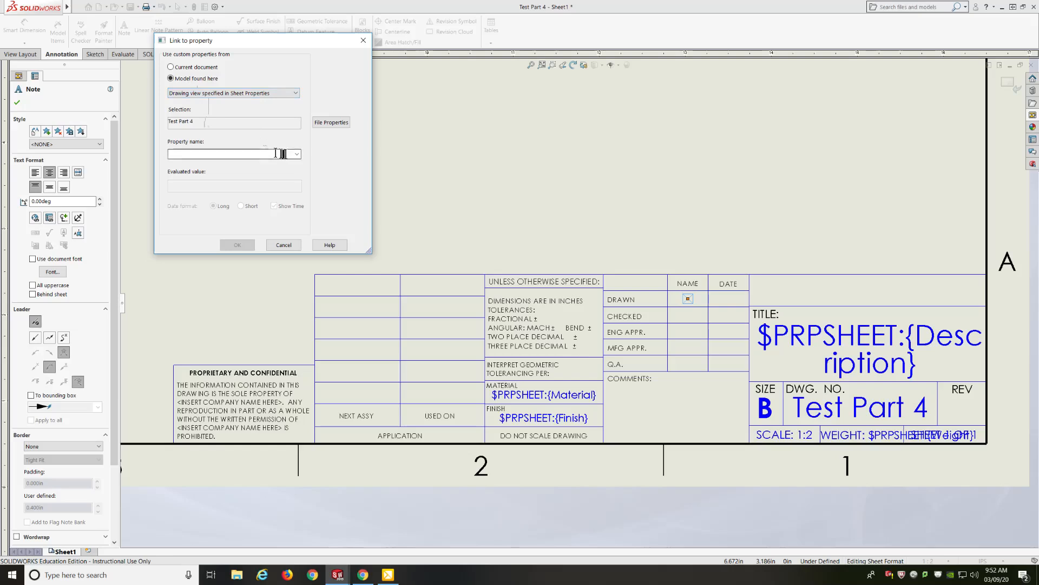
{"action": "left_click", "coordinate": [297, 155]}
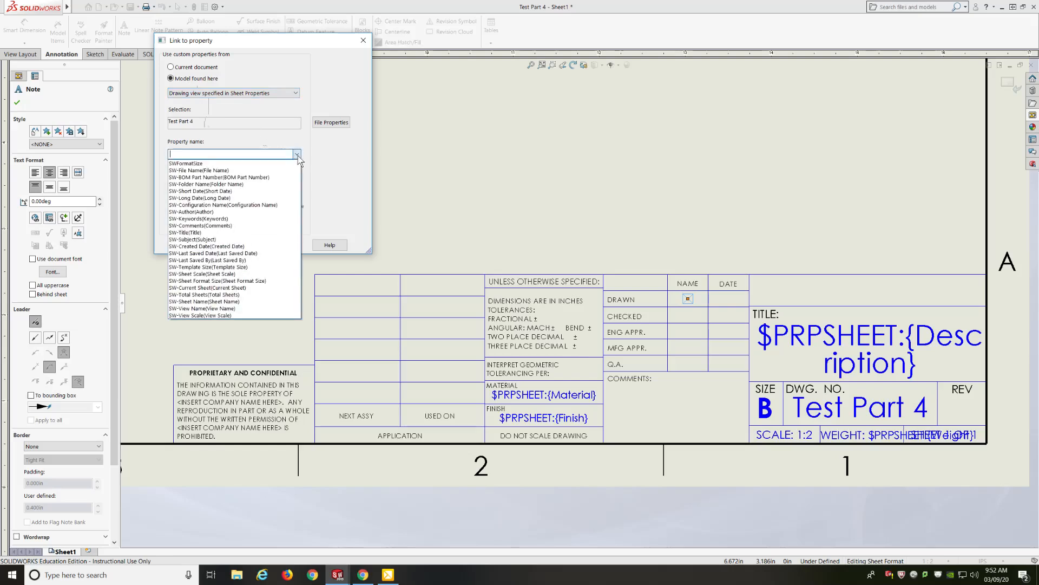
{"action": "left_click", "coordinate": [348, 161]}
{"action": "left_click", "coordinate": [330, 122]}
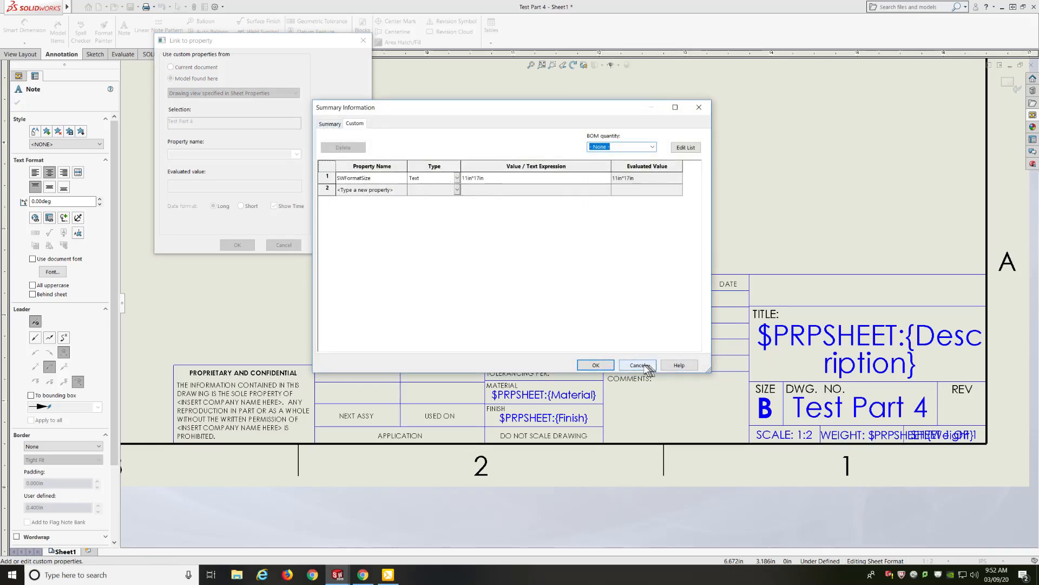
{"action": "left_click", "coordinate": [595, 364]}
{"action": "left_click", "coordinate": [283, 245]}
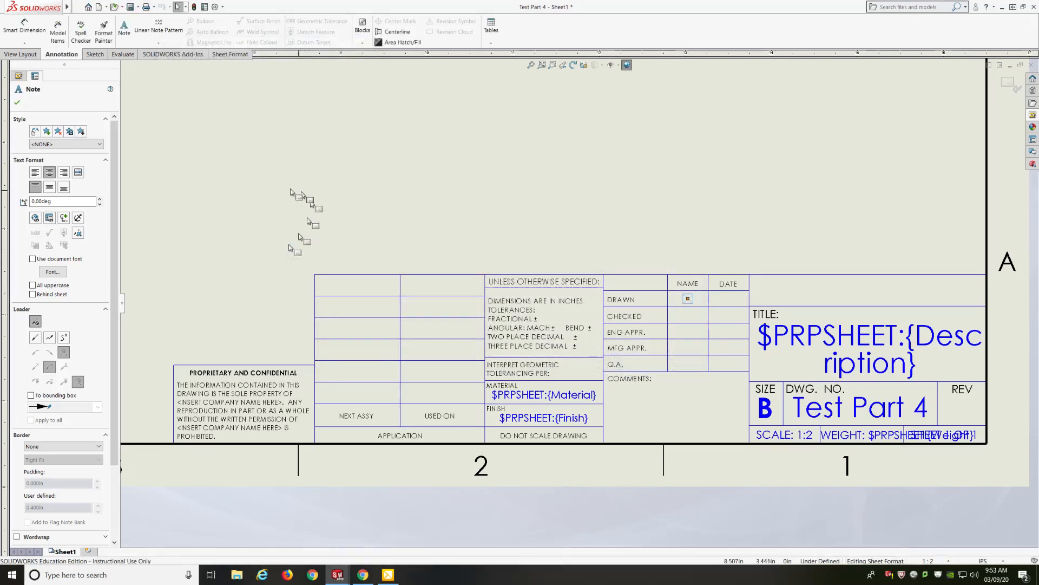
- Close the DRAWN name note unchanged and switch from sheet format editing back to editing the sheet
{"action": "key", "text": "Escape"}
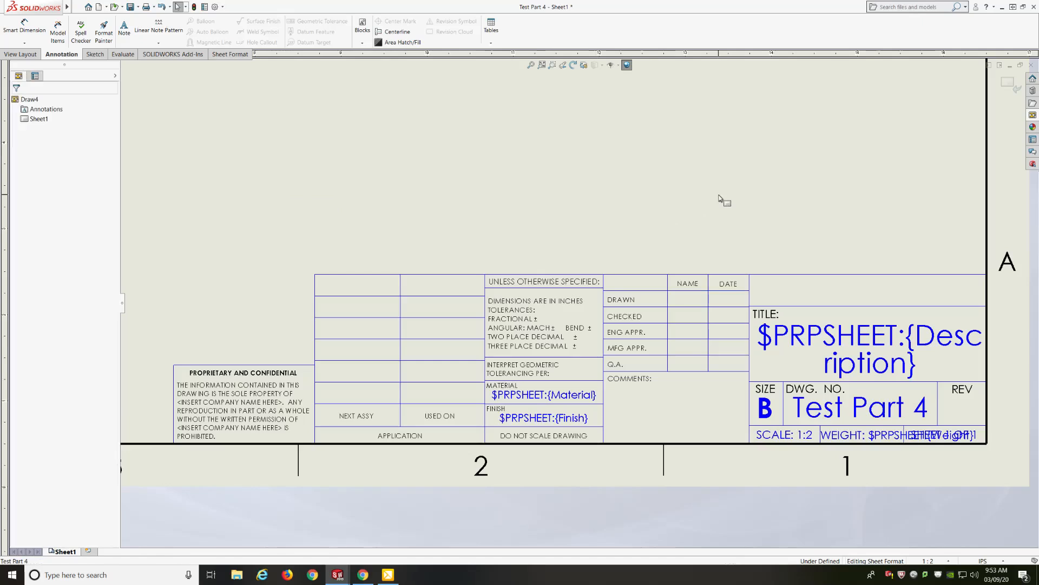
{"action": "right_click", "coordinate": [765, 180]}
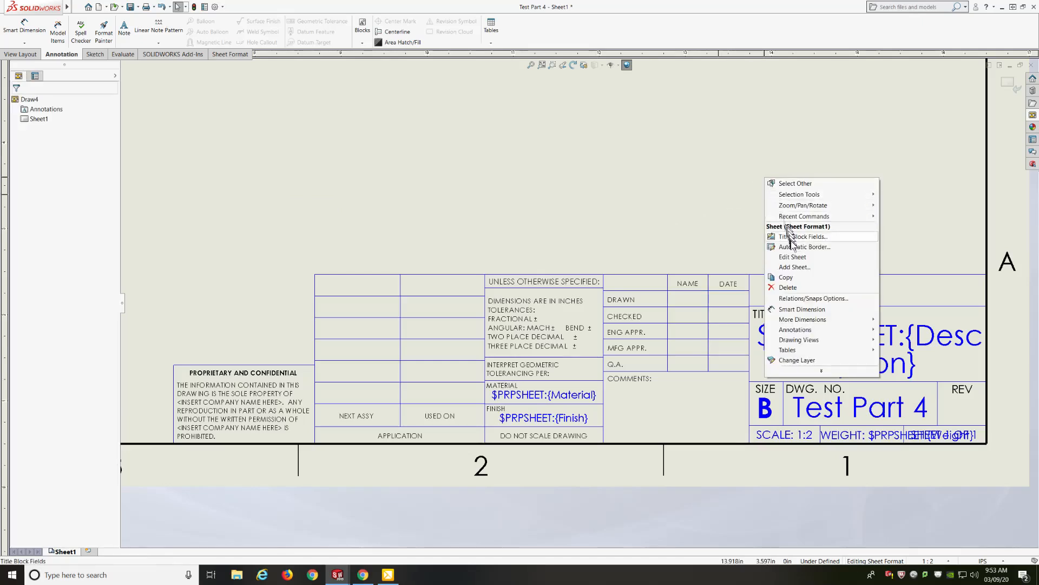
{"action": "left_click", "coordinate": [791, 257]}
{"action": "scroll", "coordinate": [769, 303], "scroll_direction": "up", "scroll_amount": 6}
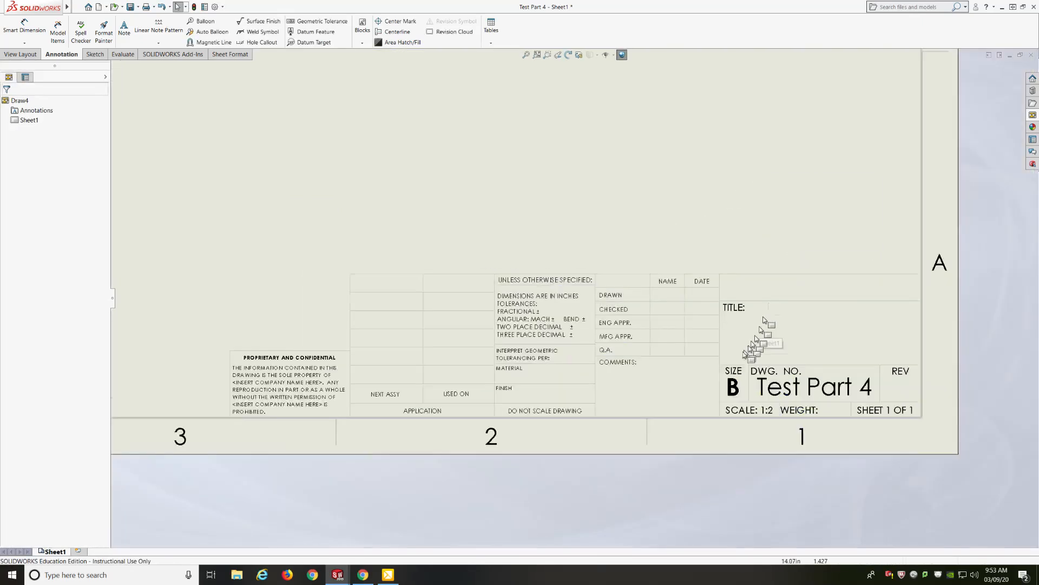
{"action": "scroll", "coordinate": [460, 179], "scroll_direction": "down", "scroll_amount": 2}
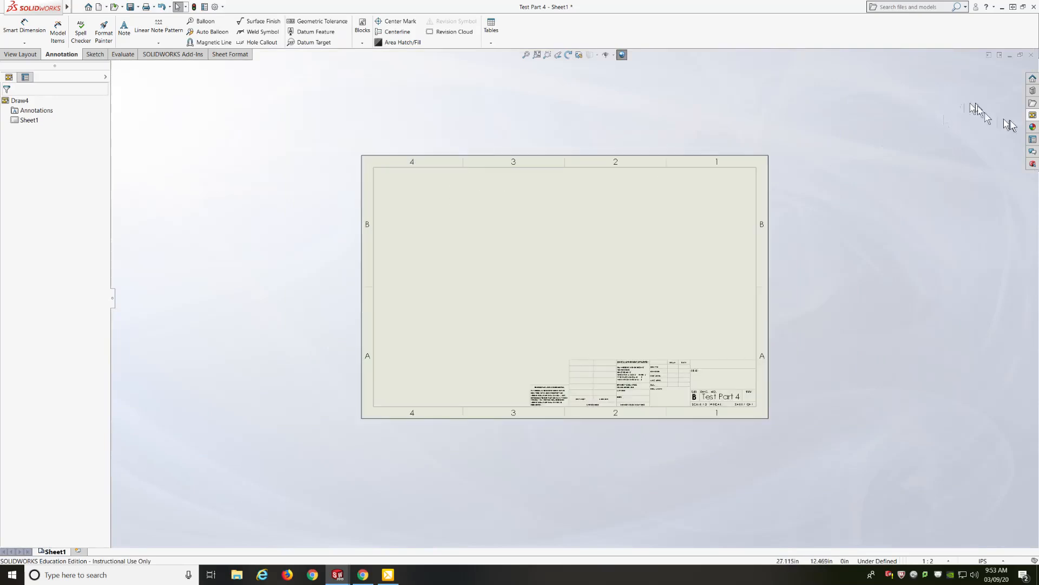
- Refresh the available model views and place only the Test Part 4 view showing the circle left of the sheet's centre, without projected views
{"action": "left_click", "coordinate": [1033, 118]}
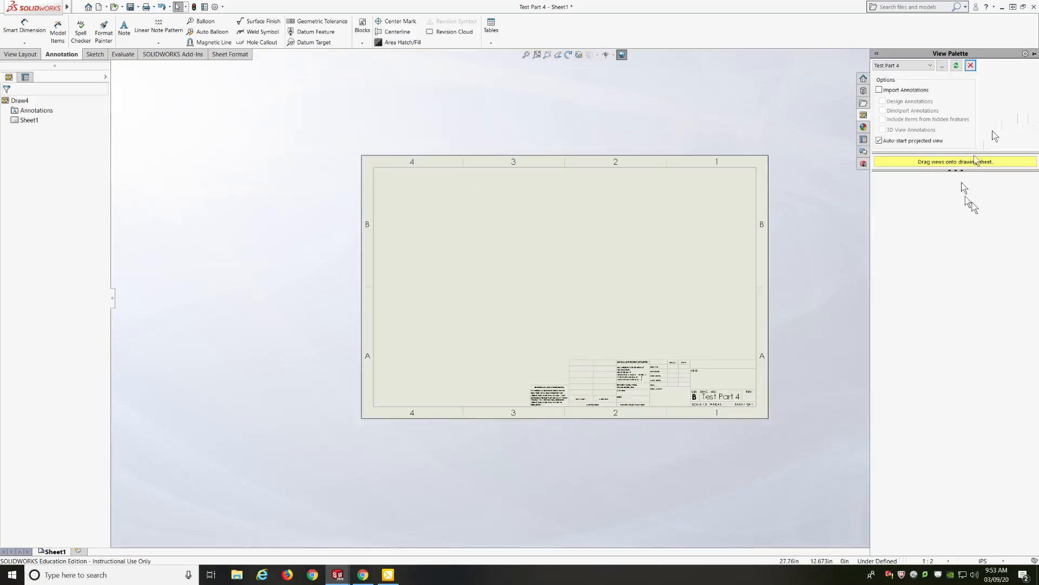
{"action": "left_click", "coordinate": [956, 67]}
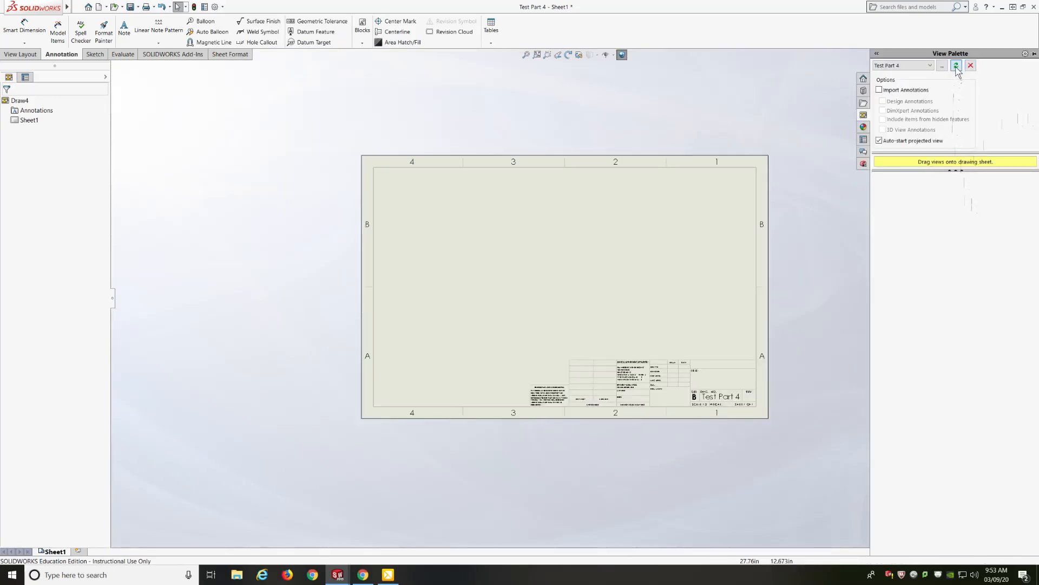
{"action": "left_click_drag", "start_coordinate": [895, 187], "coordinate": [471, 321]}
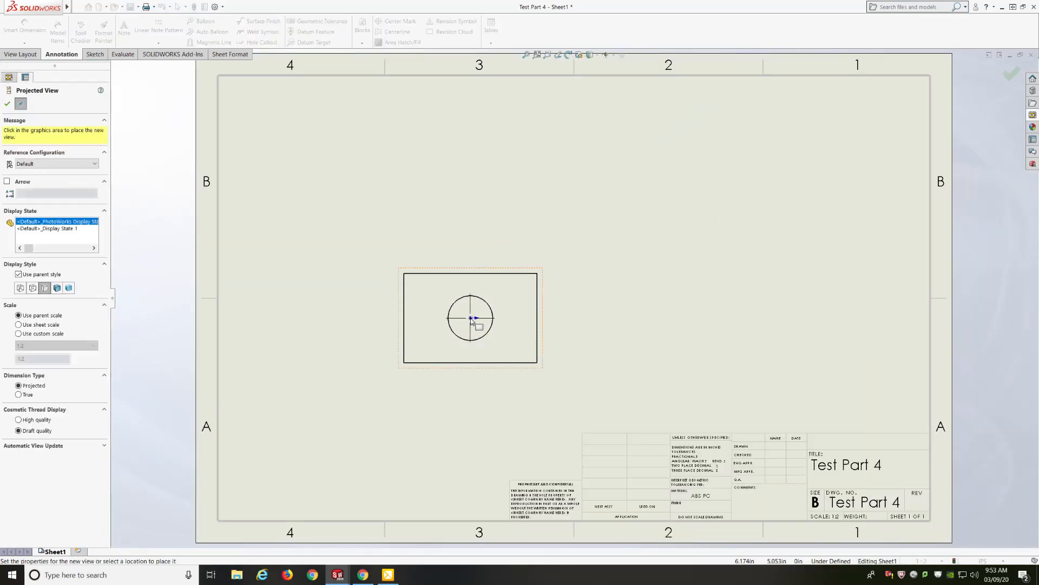
{"action": "right_click", "coordinate": [612, 321]}
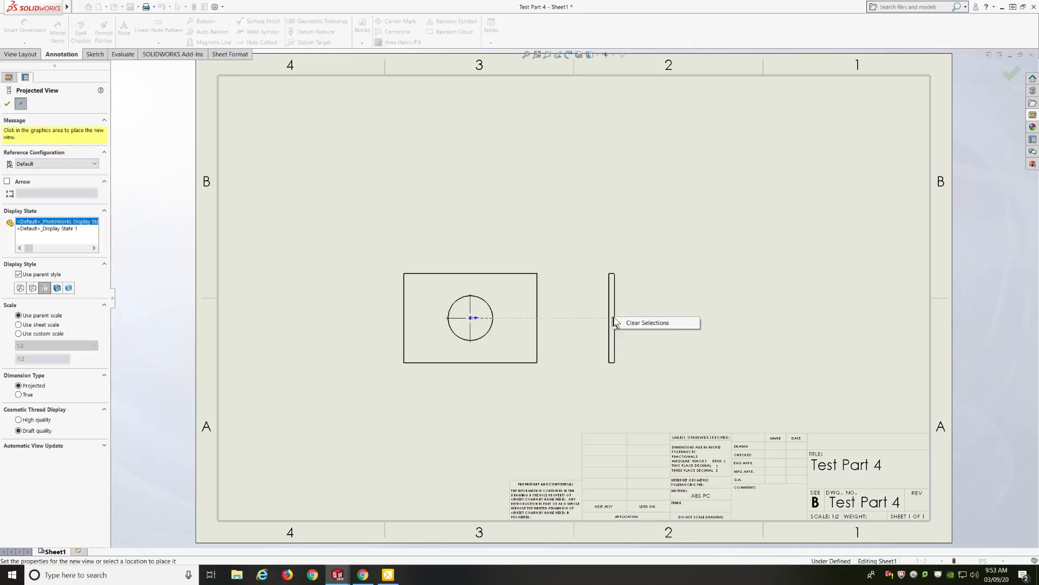
{"action": "left_click", "coordinate": [632, 322]}
{"action": "key", "text": "Escape"}
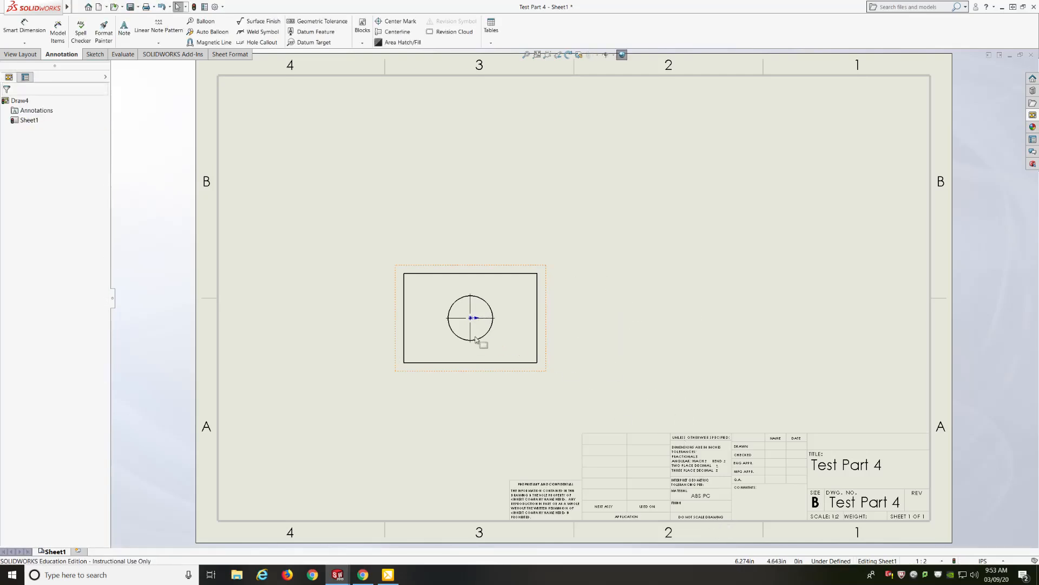
- Check the title block's linked entries on the sheet and reopen the sheet format for editing
{"action": "scroll", "coordinate": [807, 503], "scroll_direction": "down", "scroll_amount": 5}
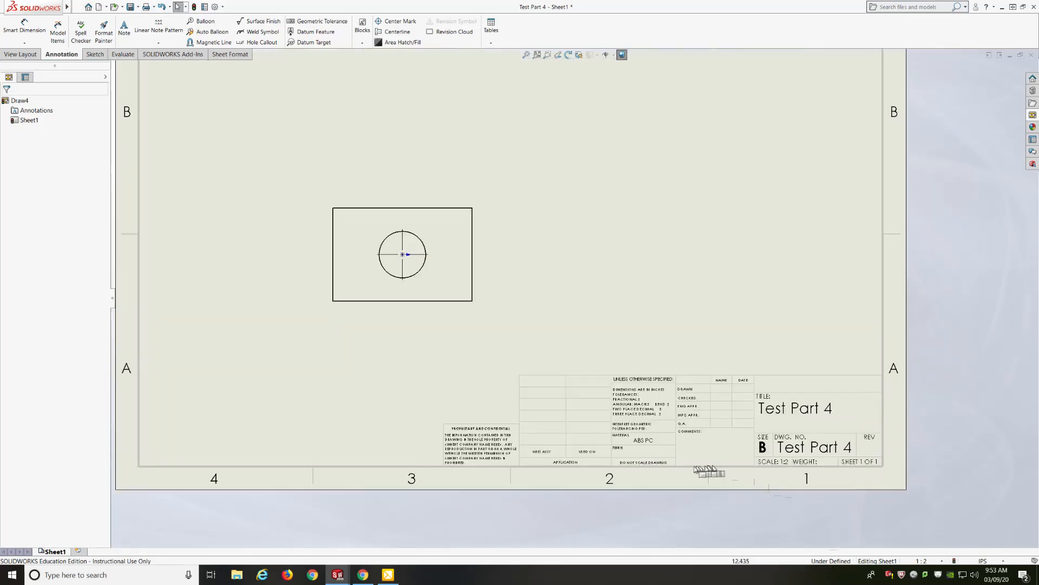
{"action": "scroll", "coordinate": [710, 433], "scroll_direction": "down", "scroll_amount": 2}
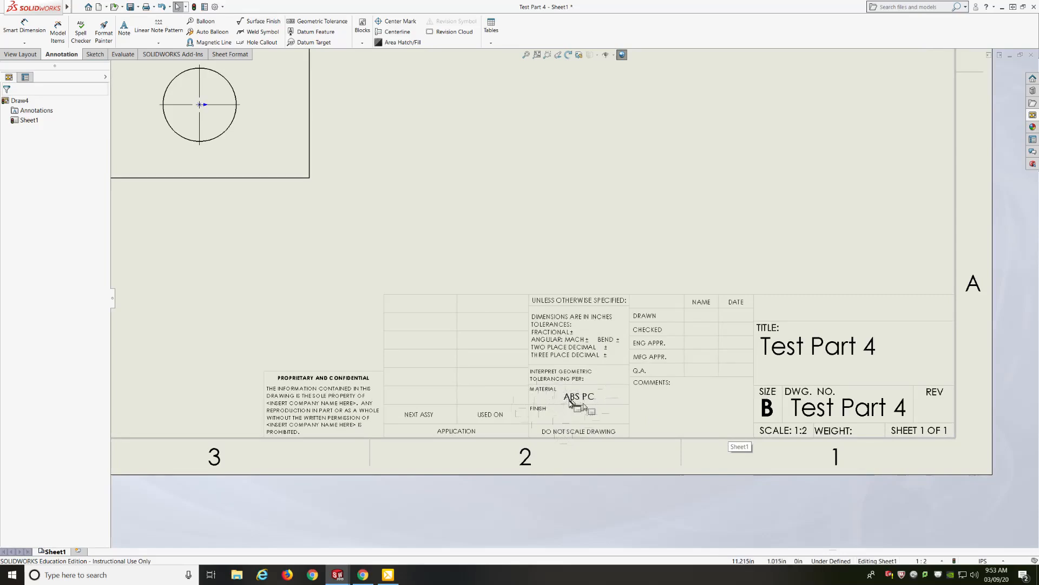
{"action": "scroll", "coordinate": [577, 411], "scroll_direction": "down", "scroll_amount": 2}
{"action": "scroll", "coordinate": [576, 411], "scroll_direction": "up", "scroll_amount": 4}
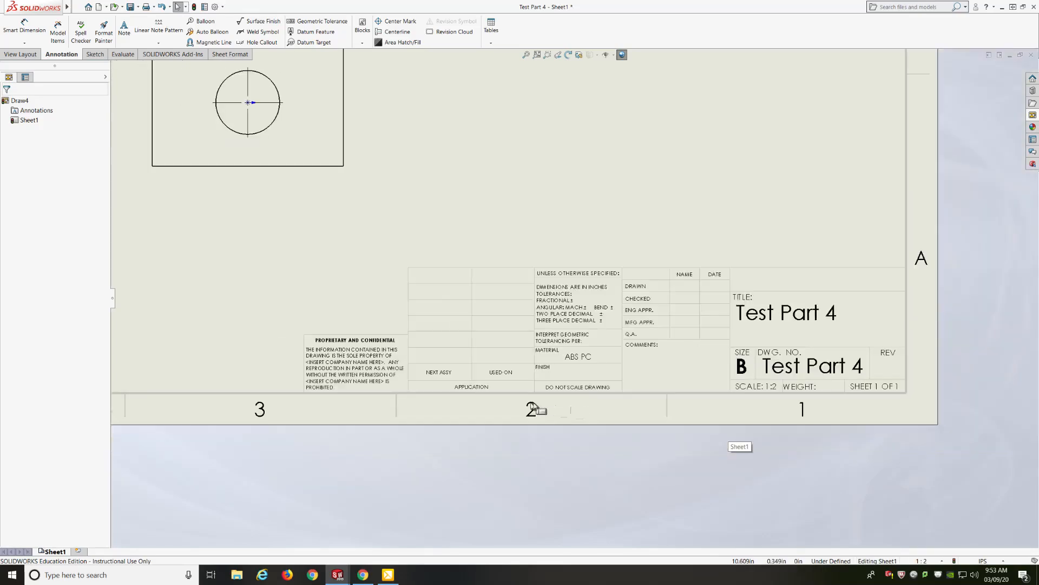
{"action": "scroll", "coordinate": [747, 299], "scroll_direction": "down", "scroll_amount": 2}
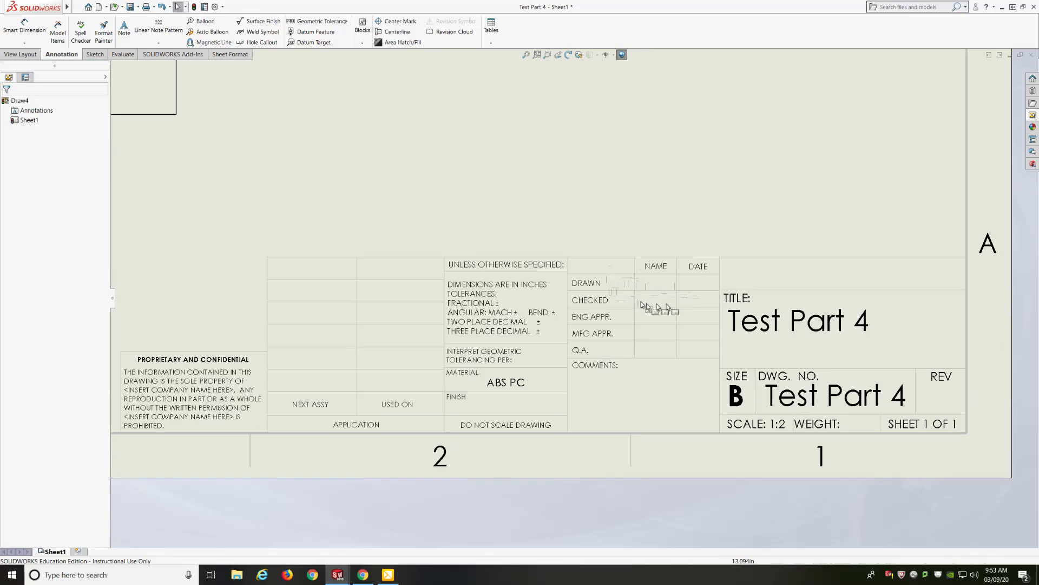
{"action": "scroll", "coordinate": [641, 305], "scroll_direction": "up", "scroll_amount": 4}
{"action": "right_click", "coordinate": [612, 238]}
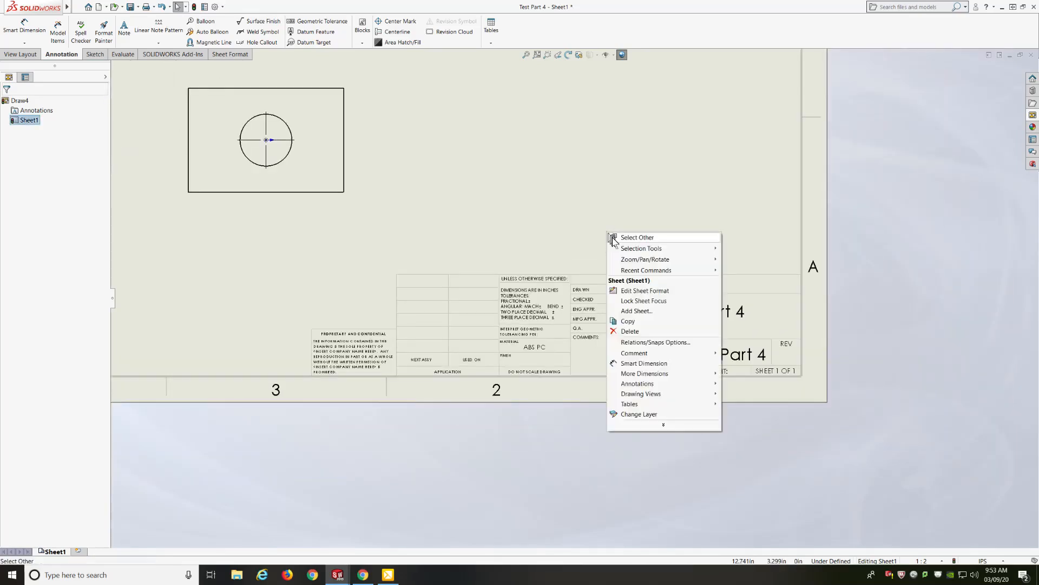
{"action": "left_click", "coordinate": [632, 295]}
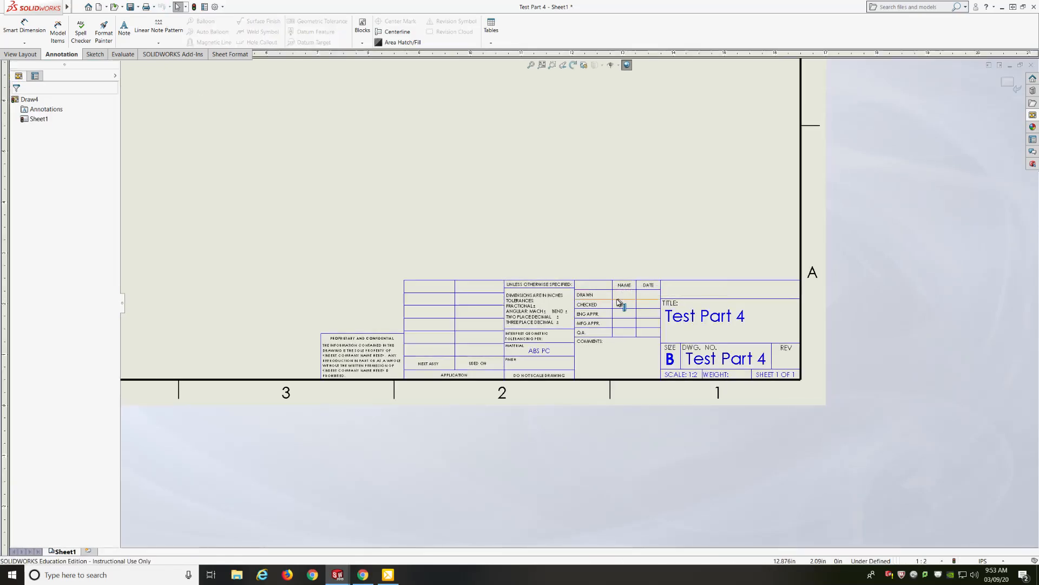
{"action": "scroll", "coordinate": [606, 298], "scroll_direction": "down", "scroll_amount": 4}
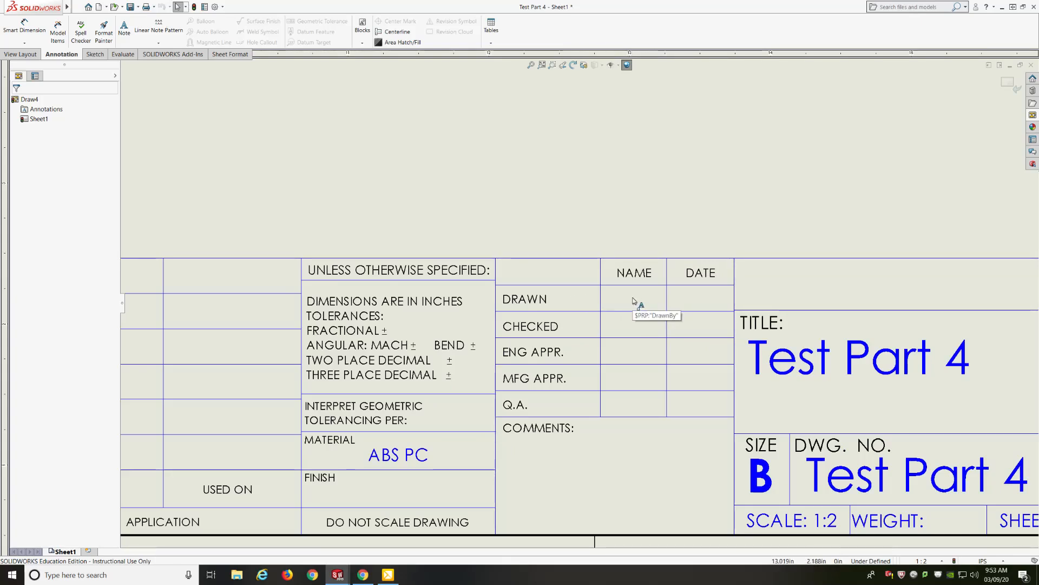
- Link the note in the title block's DRAWN name cell to the drawnby property of the model found here
{"action": "double_click", "coordinate": [635, 301]}
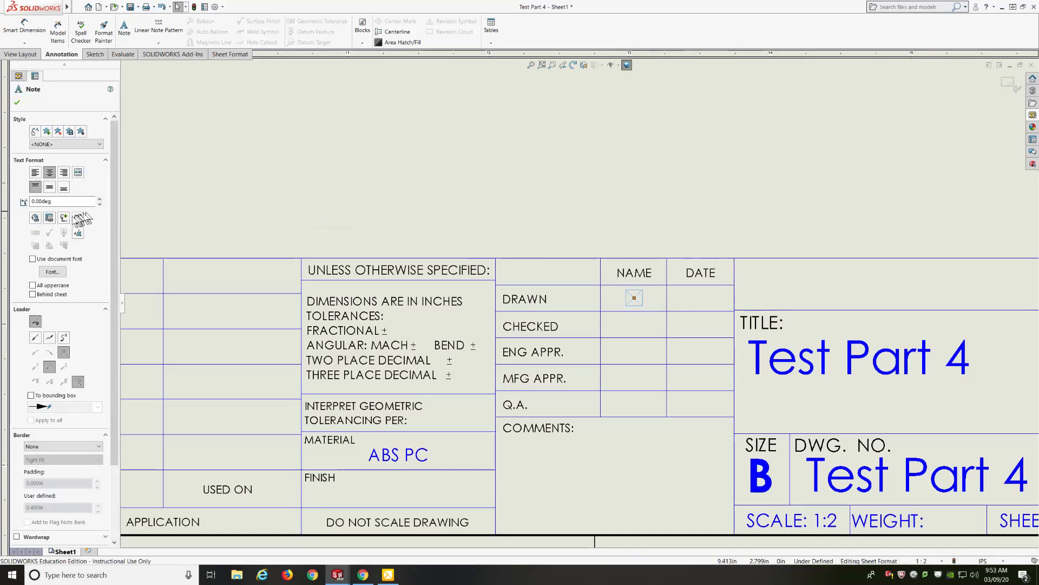
{"action": "left_click", "coordinate": [49, 218]}
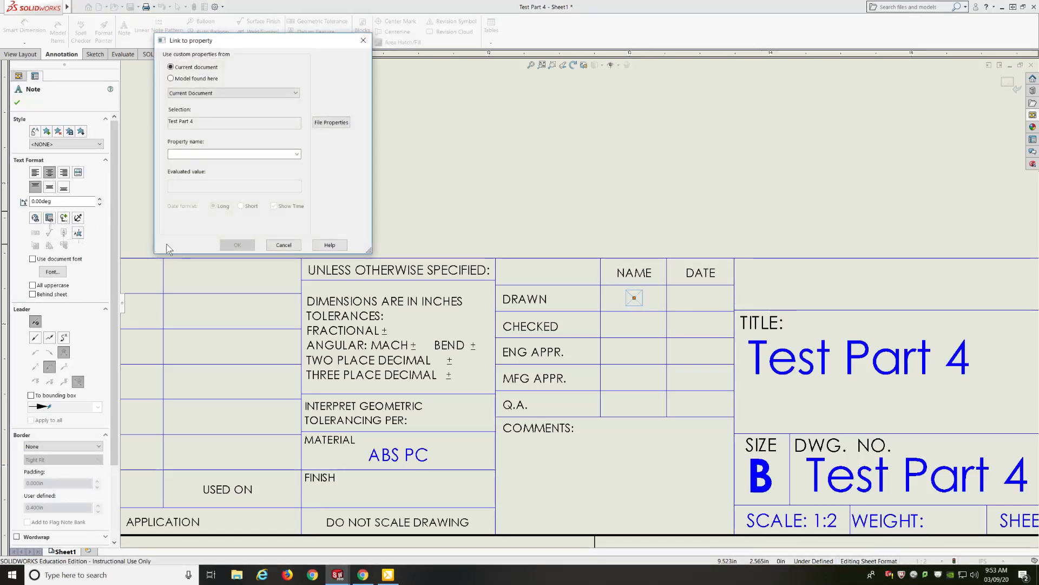
{"action": "left_click", "coordinate": [171, 79]}
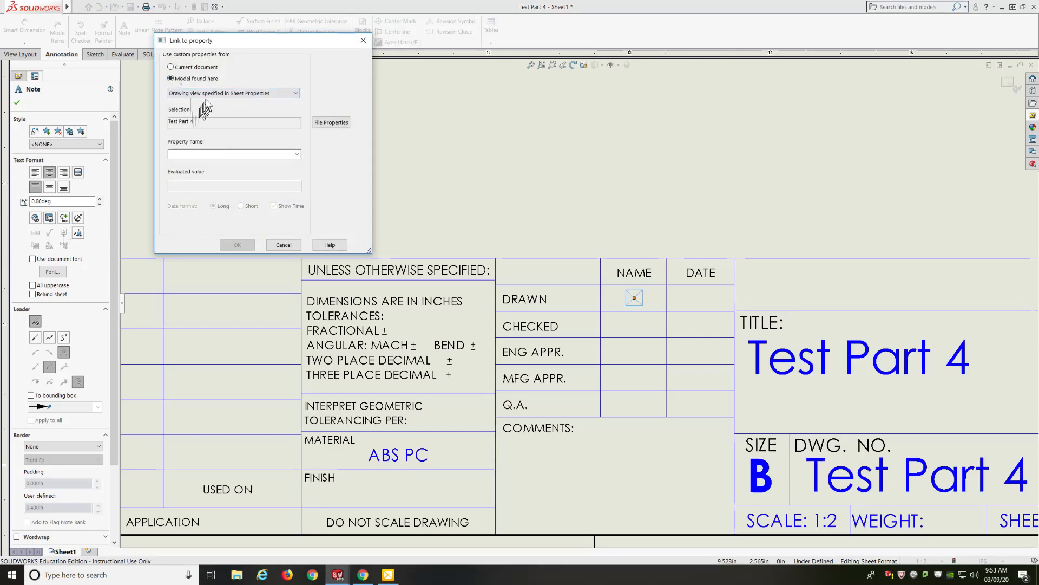
{"action": "left_click", "coordinate": [275, 154]}
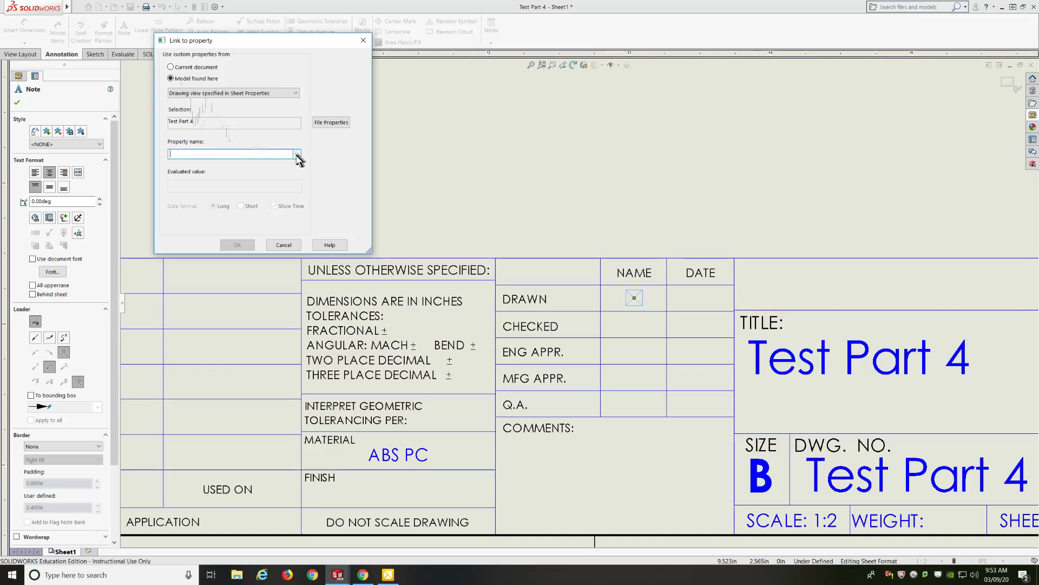
{"action": "left_click", "coordinate": [297, 155]}
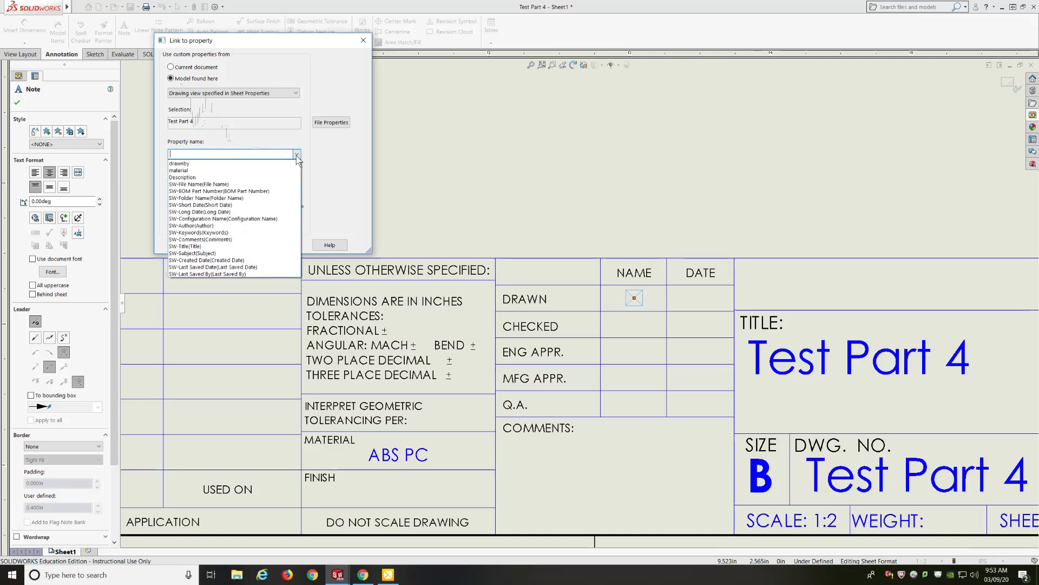
{"action": "left_click", "coordinate": [188, 164]}
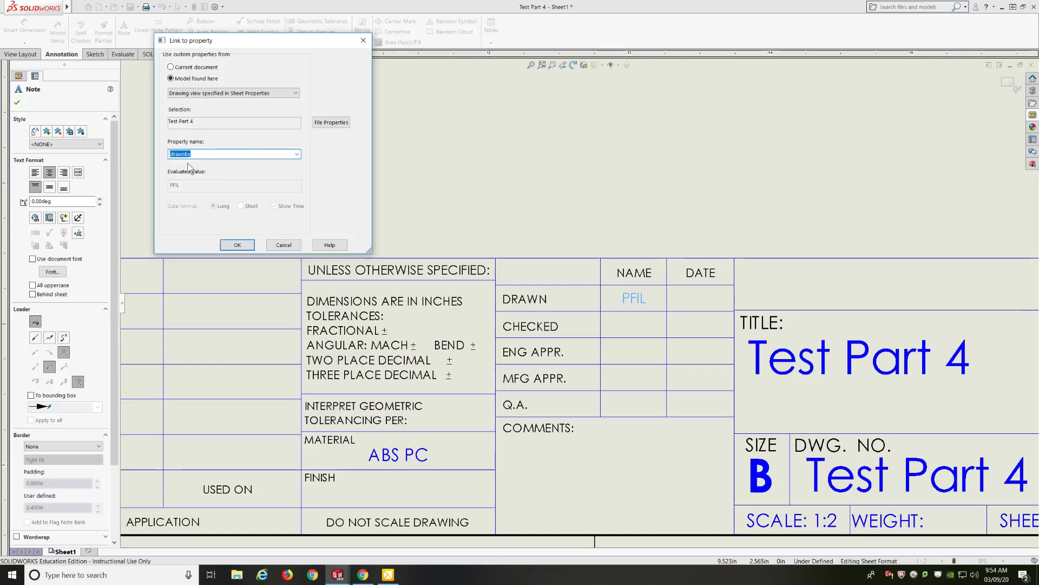
{"action": "left_click", "coordinate": [237, 245]}
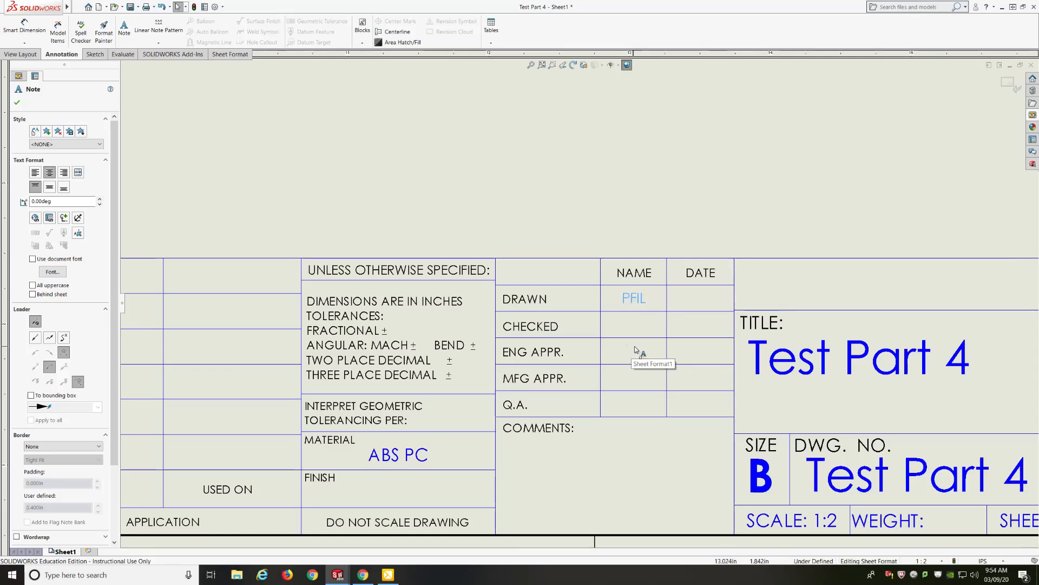
- Link the DRAWN date note to the model's SW-Last Saved Date property, using the Short date format without the time
{"action": "left_click", "coordinate": [699, 299]}
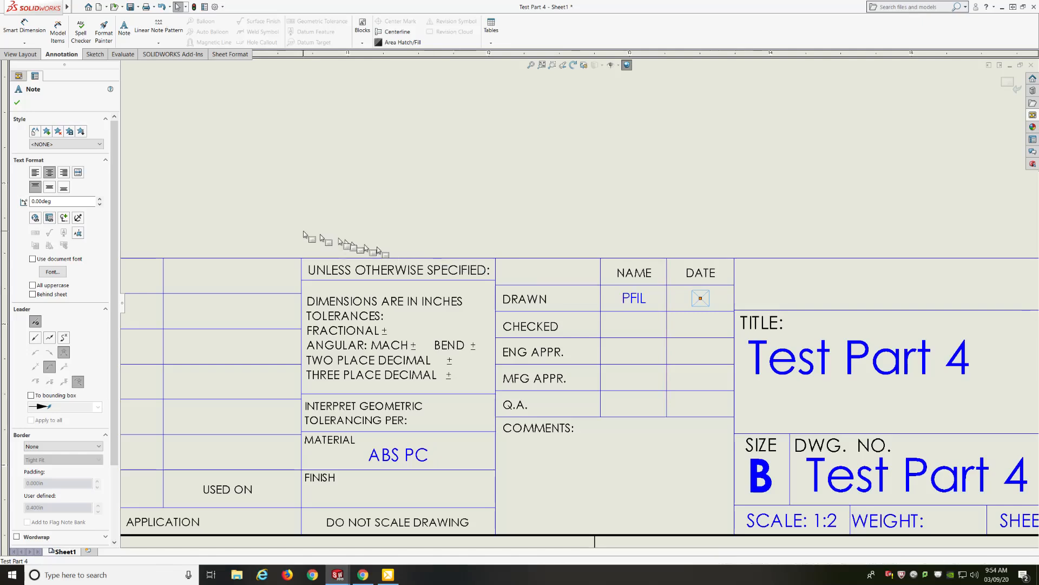
{"action": "left_click", "coordinate": [50, 218]}
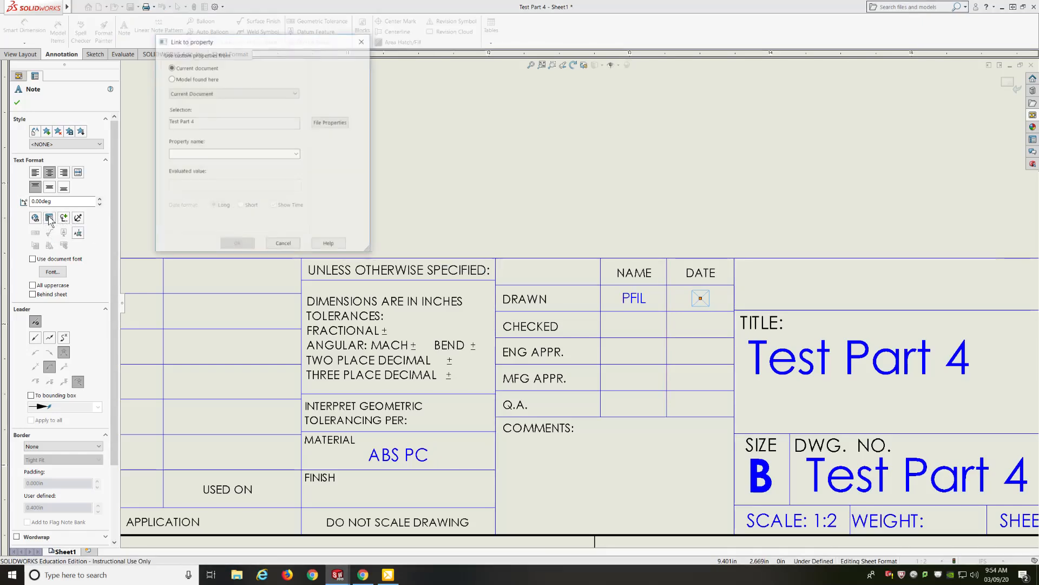
{"action": "left_click", "coordinate": [171, 78]}
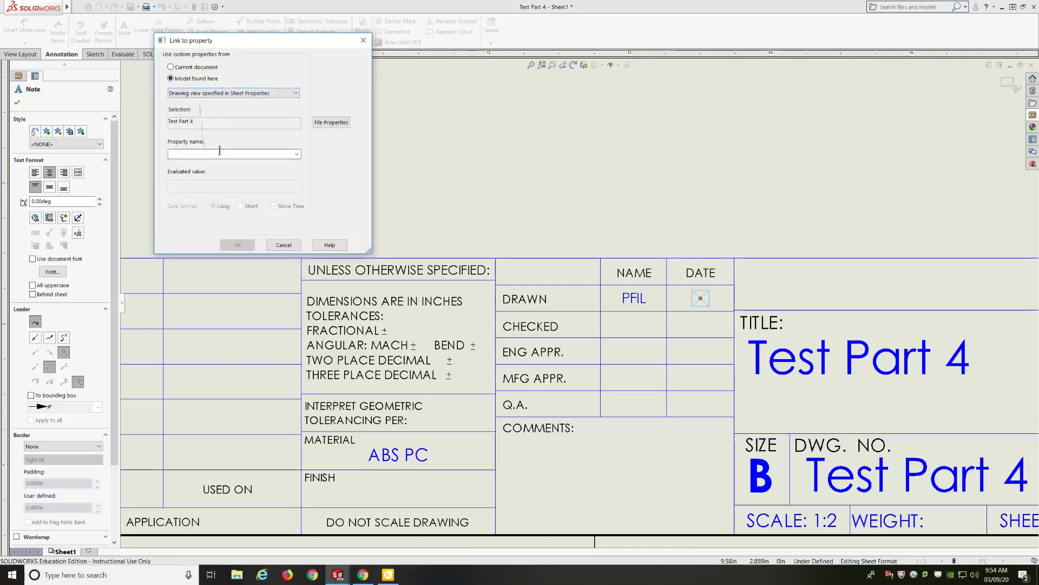
{"action": "left_click", "coordinate": [298, 155]}
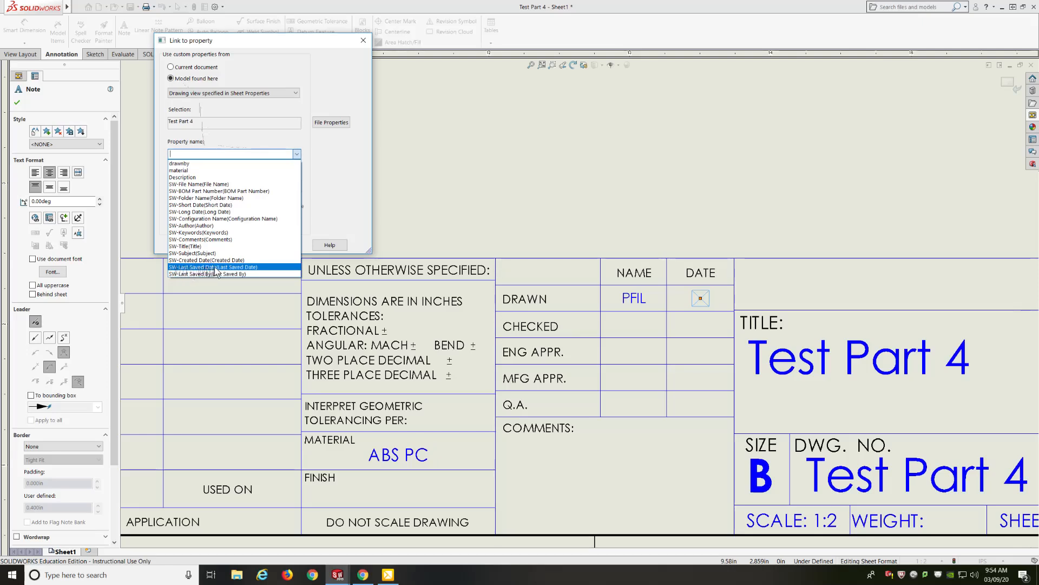
{"action": "left_click", "coordinate": [211, 267]}
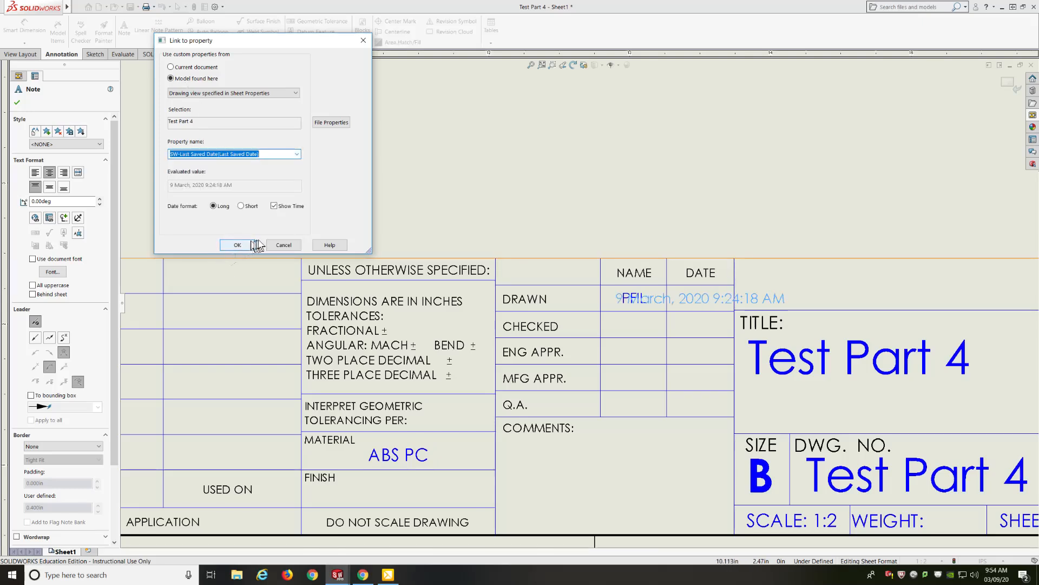
{"action": "left_click", "coordinate": [241, 206]}
{"action": "left_click", "coordinate": [274, 206]}
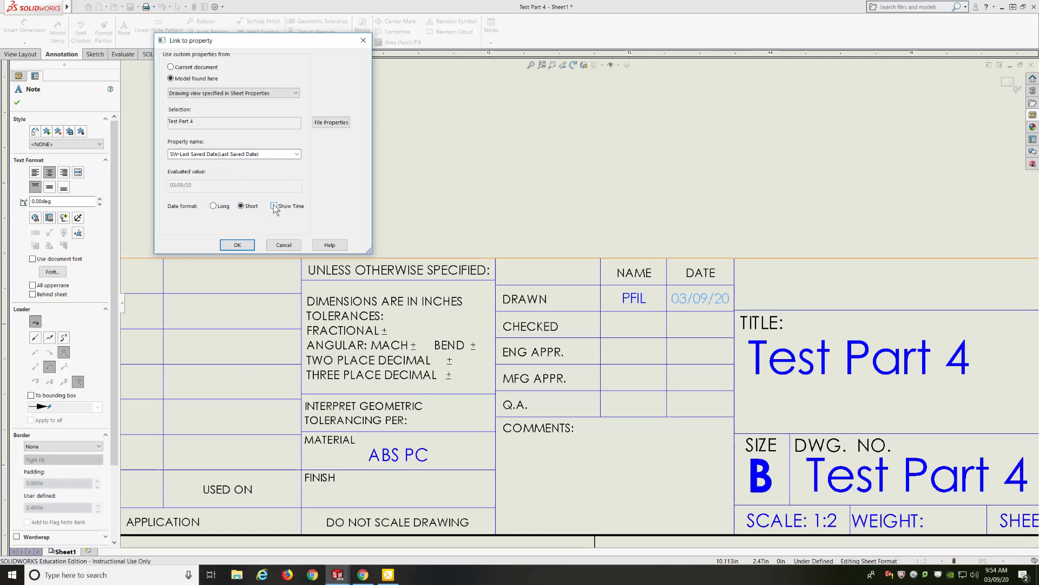
{"action": "left_click", "coordinate": [237, 245]}
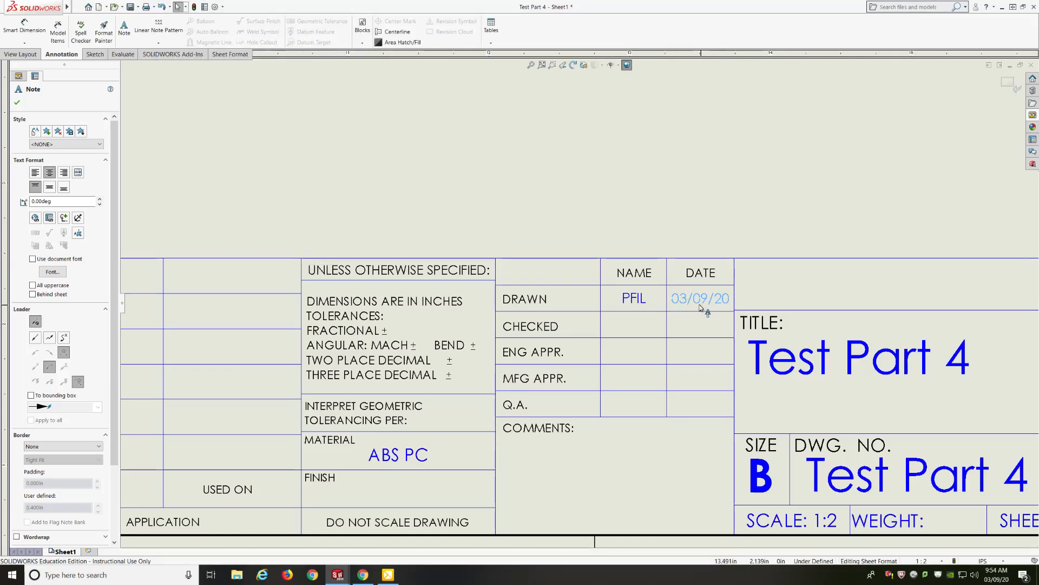
- Add a note with the drafter's name in the empty title block cell above TITLE
{"action": "scroll", "coordinate": [517, 317], "scroll_direction": "up", "scroll_amount": 2}
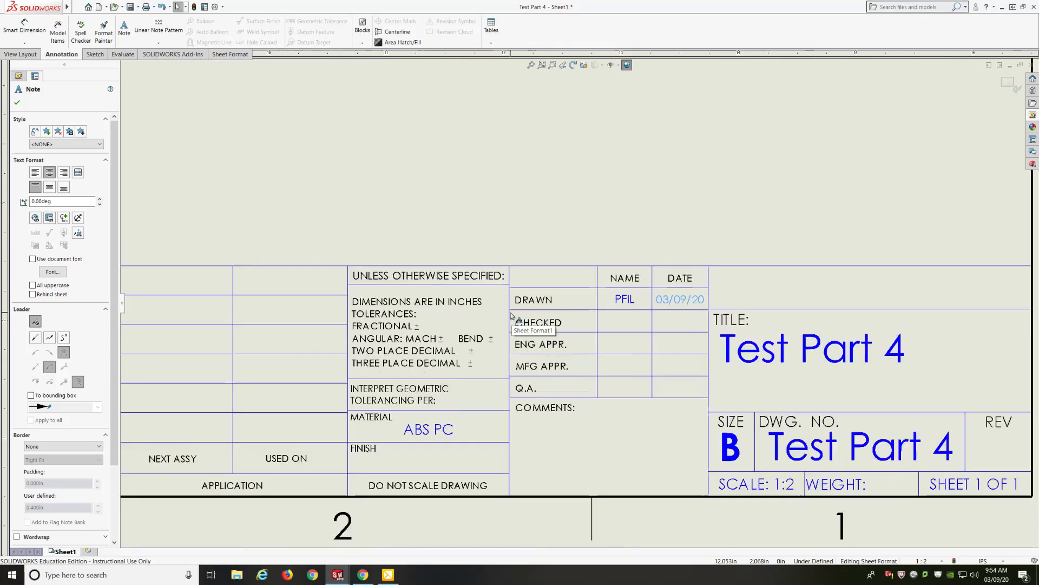
{"action": "scroll", "coordinate": [942, 295], "scroll_direction": "down", "scroll_amount": 1}
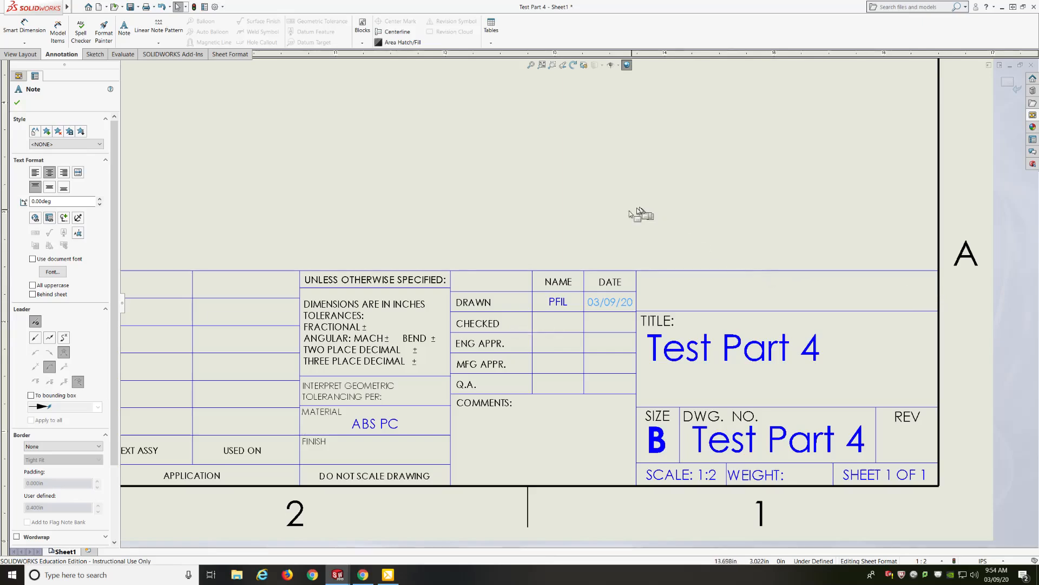
{"action": "left_click", "coordinate": [124, 32]}
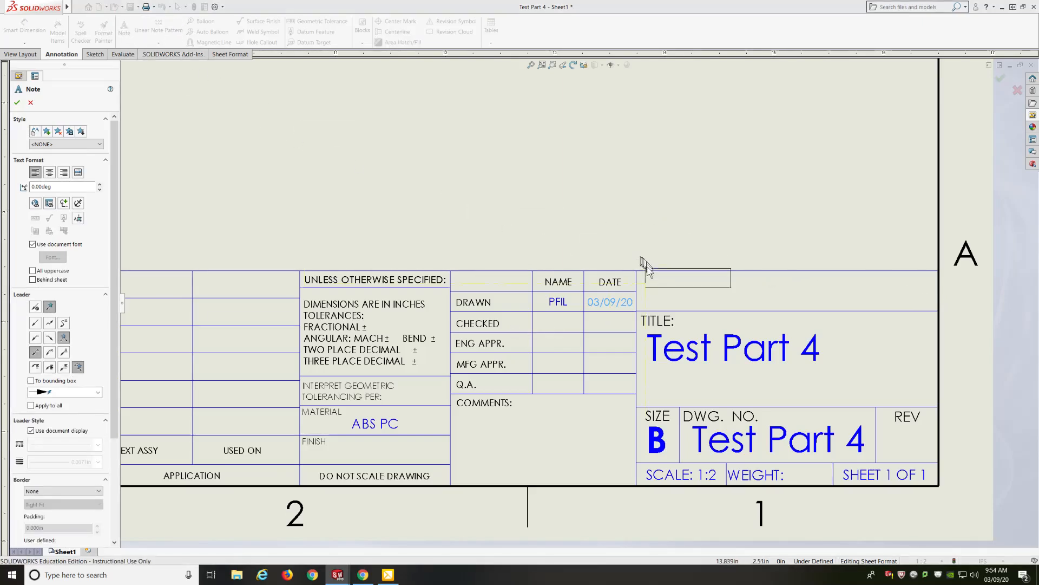
{"action": "left_click", "coordinate": [656, 284]}
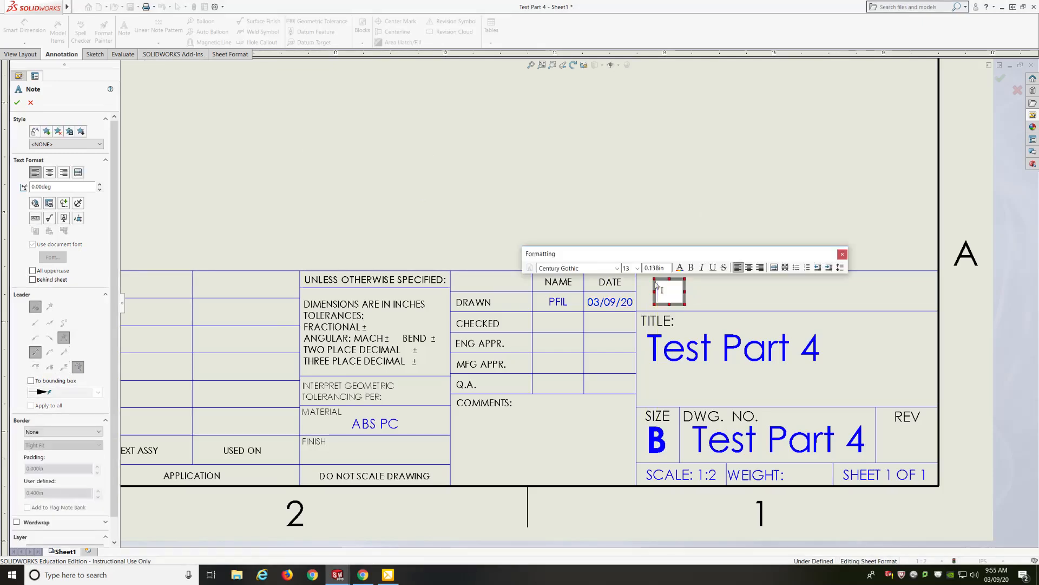
{"action": "type", "text": "Peter Fil"}
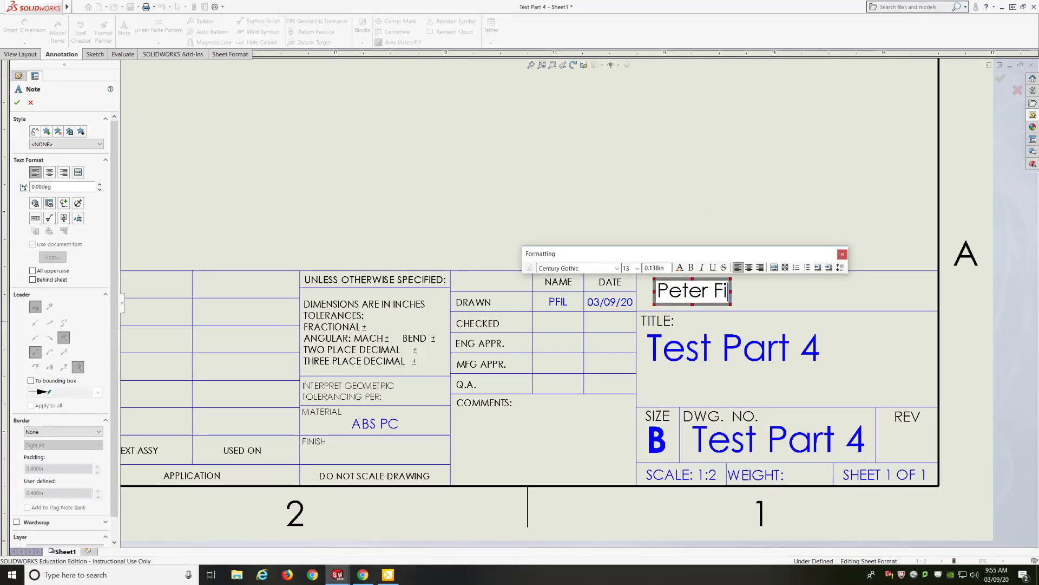
{"action": "left_click", "coordinate": [756, 228]}
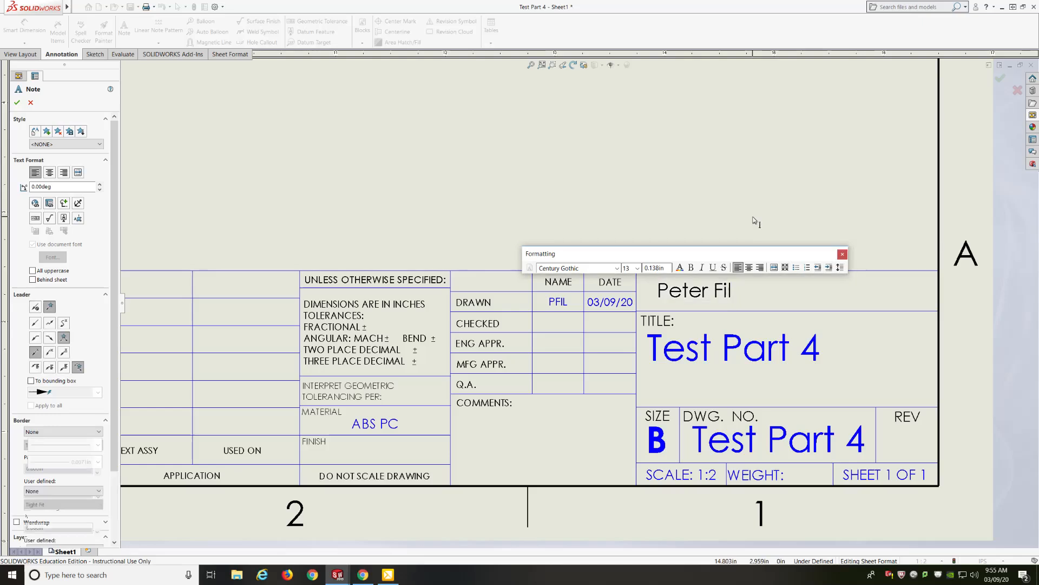
{"action": "key", "text": "Escape"}
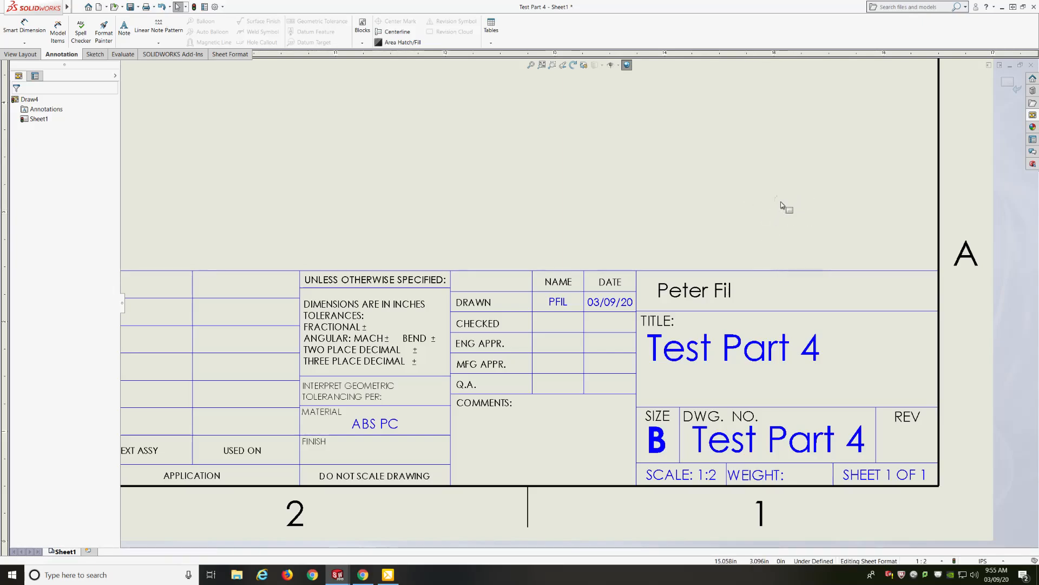
- Return from the sheet format to editing the sheet and delete the Test Part 4 drawing view
{"action": "right_click", "coordinate": [781, 205]}
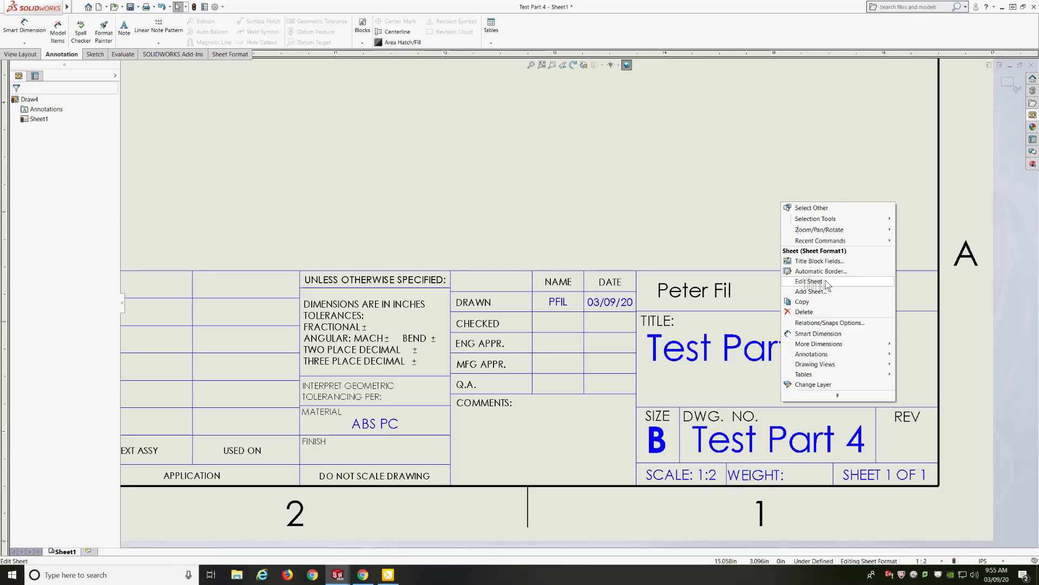
{"action": "left_click", "coordinate": [809, 281]}
{"action": "scroll", "coordinate": [847, 343], "scroll_direction": "up", "scroll_amount": 5}
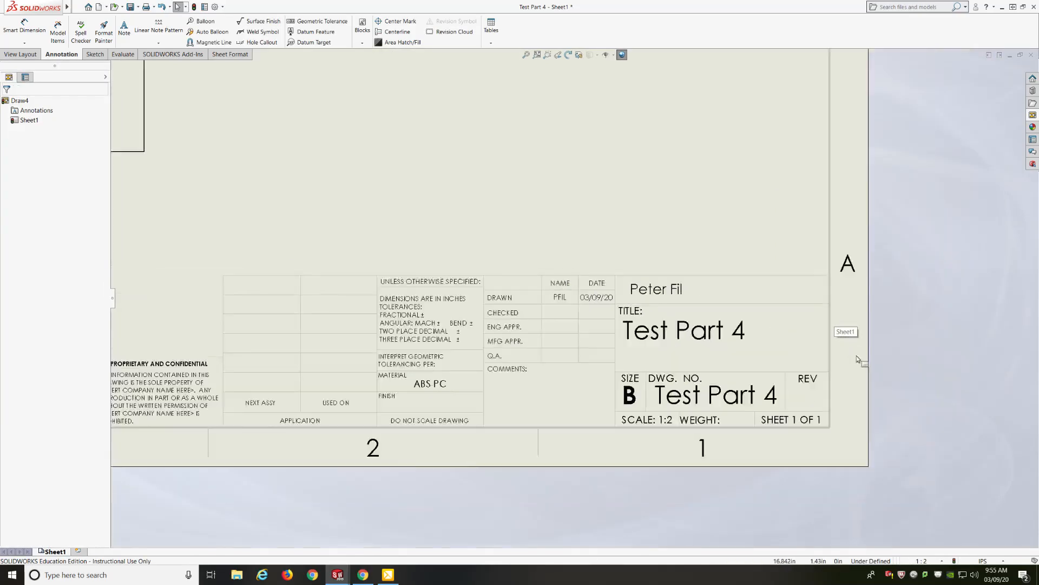
{"action": "scroll", "coordinate": [868, 382], "scroll_direction": "up", "scroll_amount": 2}
{"action": "scroll", "coordinate": [392, 198], "scroll_direction": "down", "scroll_amount": 3}
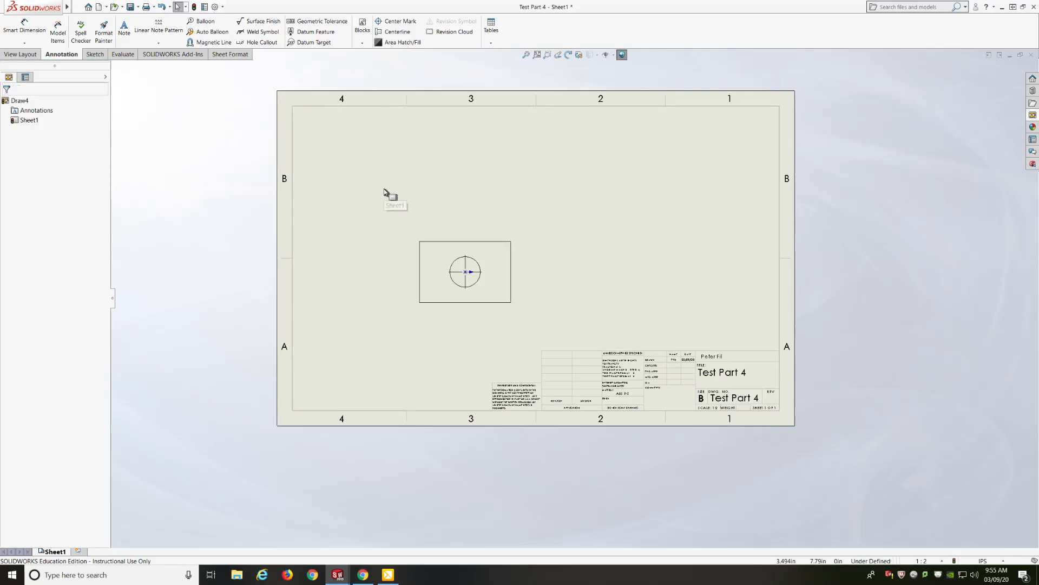
{"action": "left_click", "coordinate": [481, 247]}
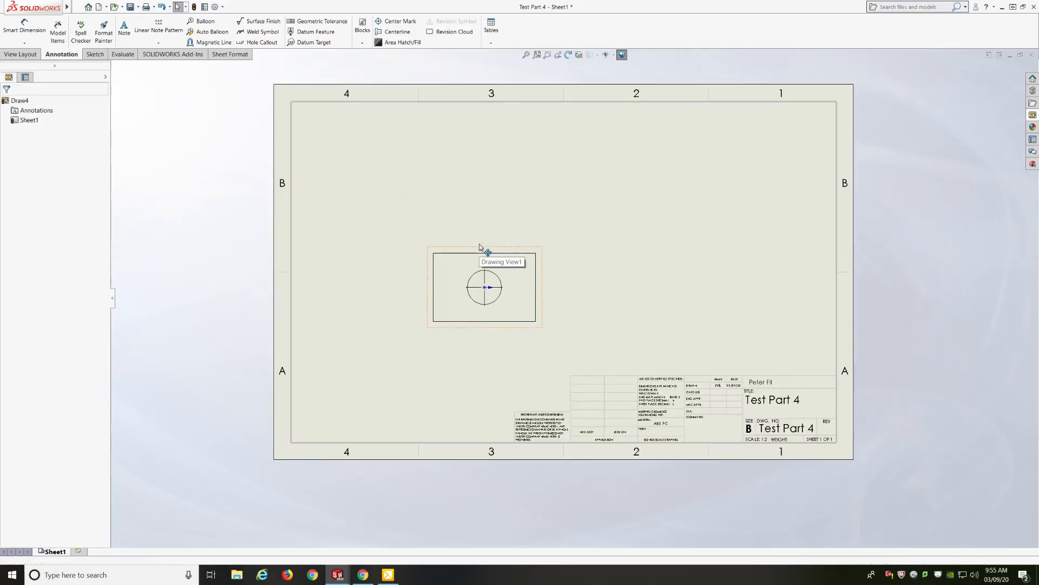
{"action": "key", "text": "Delete"}
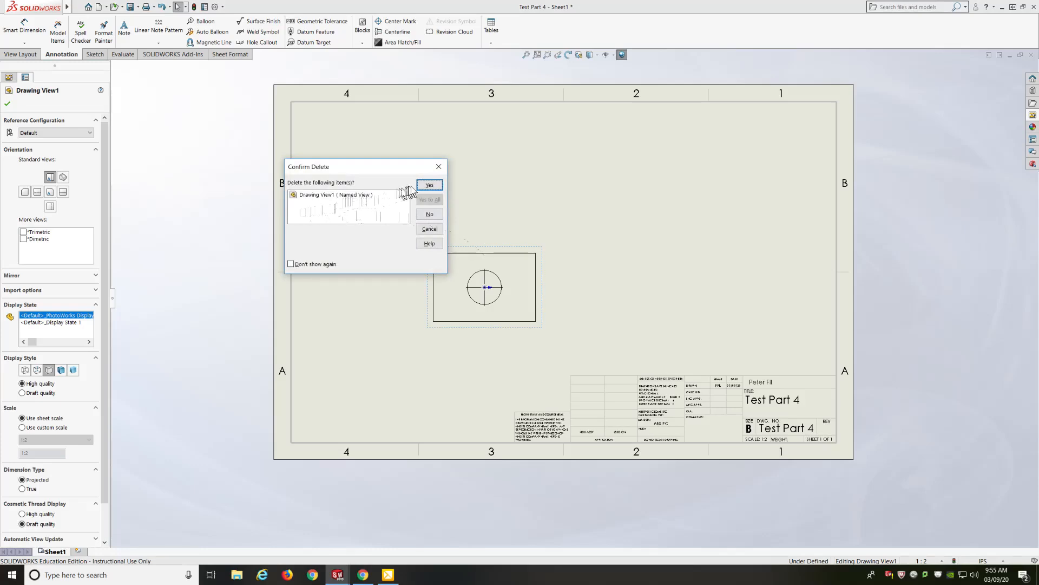
{"action": "left_click", "coordinate": [427, 186]}
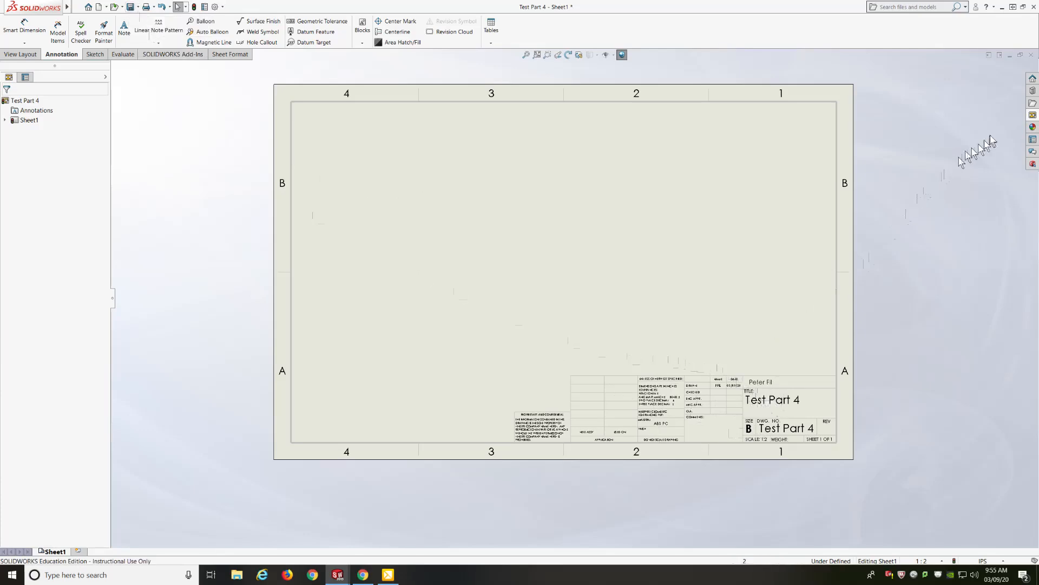
- Refresh the available Test Part 4 views in the View Palette and check the title block on the whole sheet
{"action": "left_click", "coordinate": [1032, 116]}
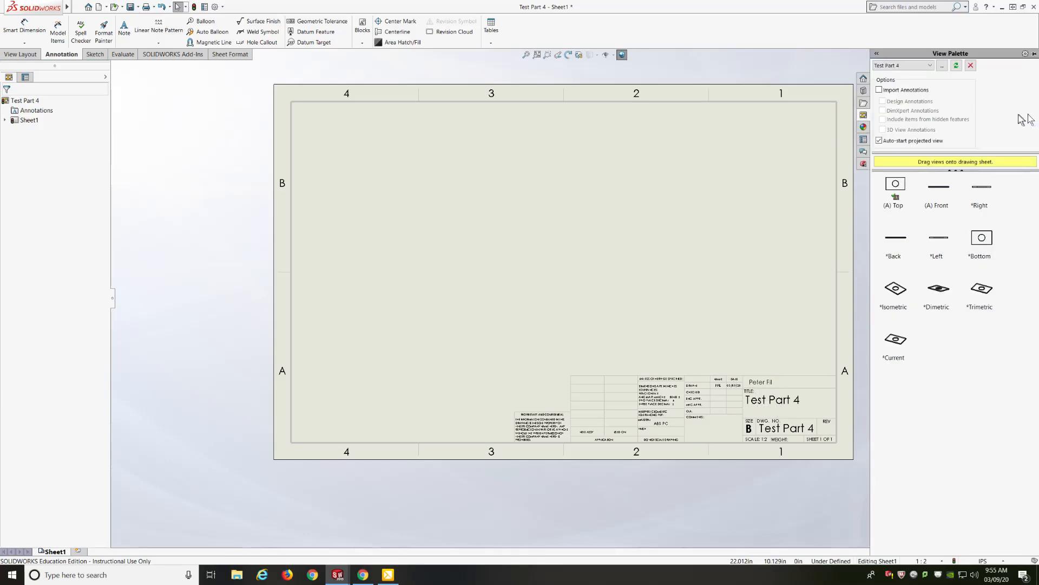
{"action": "left_click", "coordinate": [957, 65]}
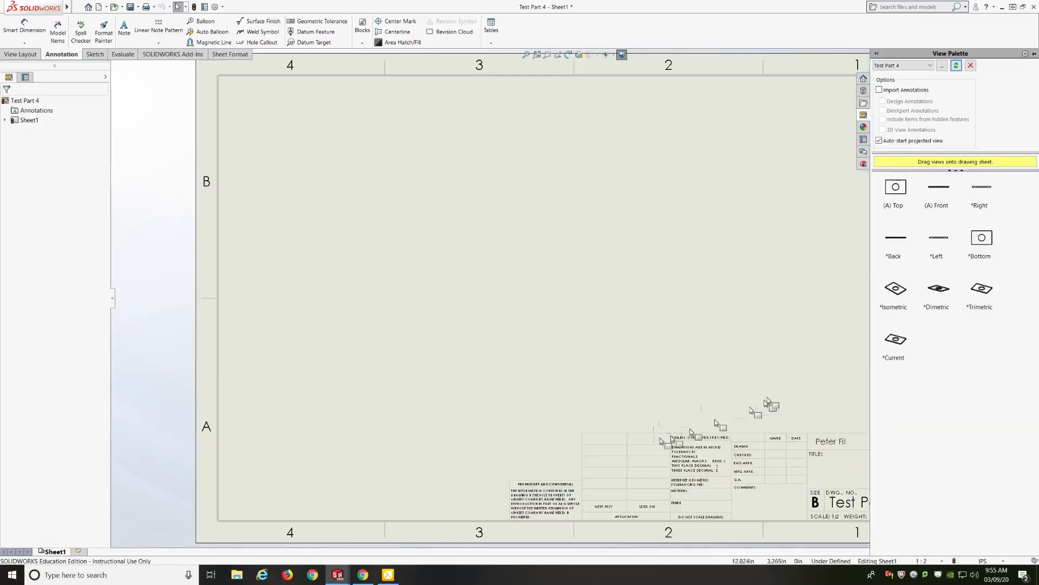
{"action": "key", "text": "f"}
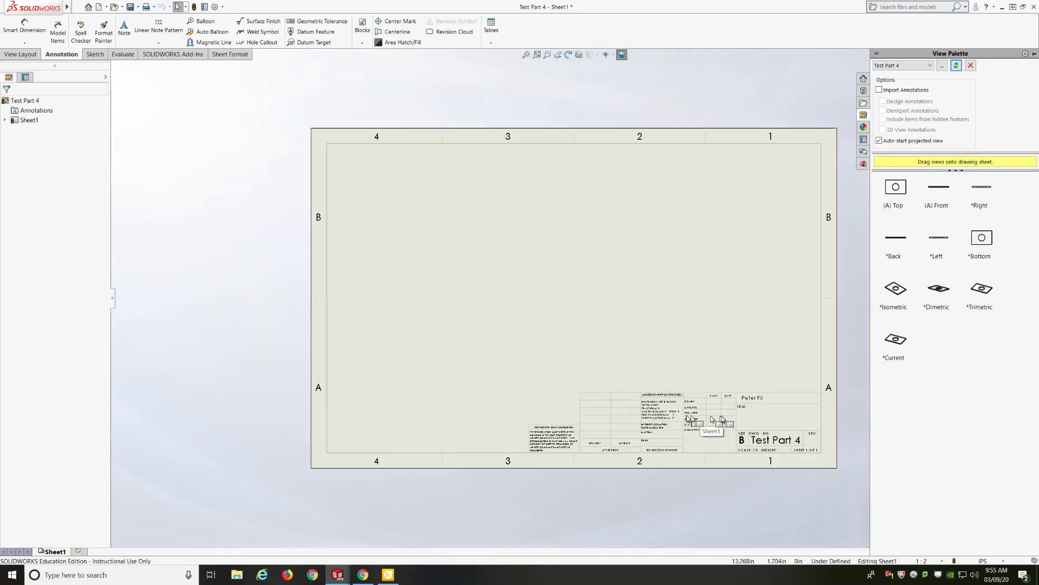
{"action": "left_click", "coordinate": [679, 510]}
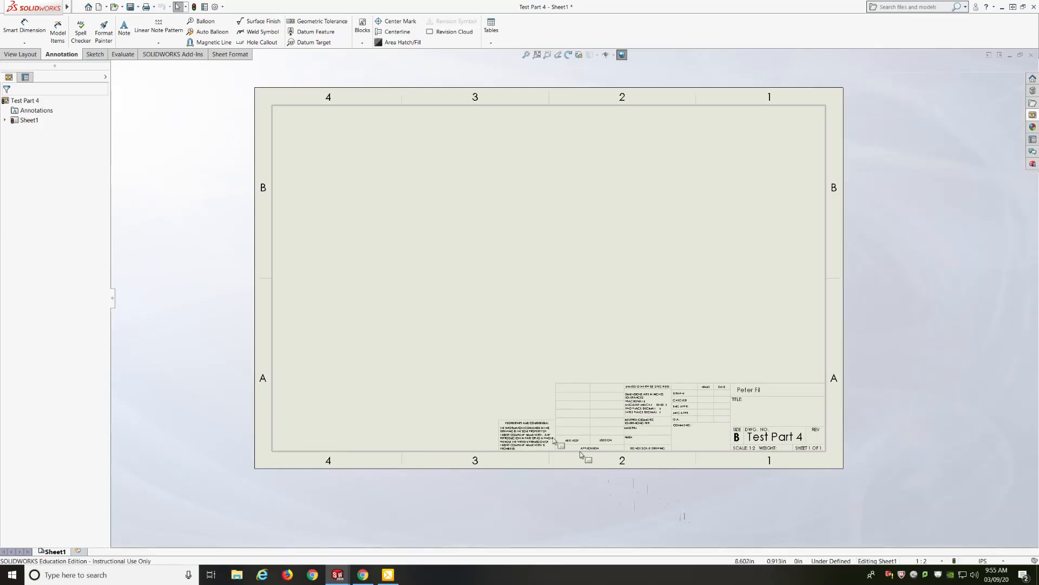
- Save the empty sheet as a drawing template (*.drwdot) named Drawing Template in the Pinball Project folder
{"action": "left_click", "coordinate": [131, 7]}
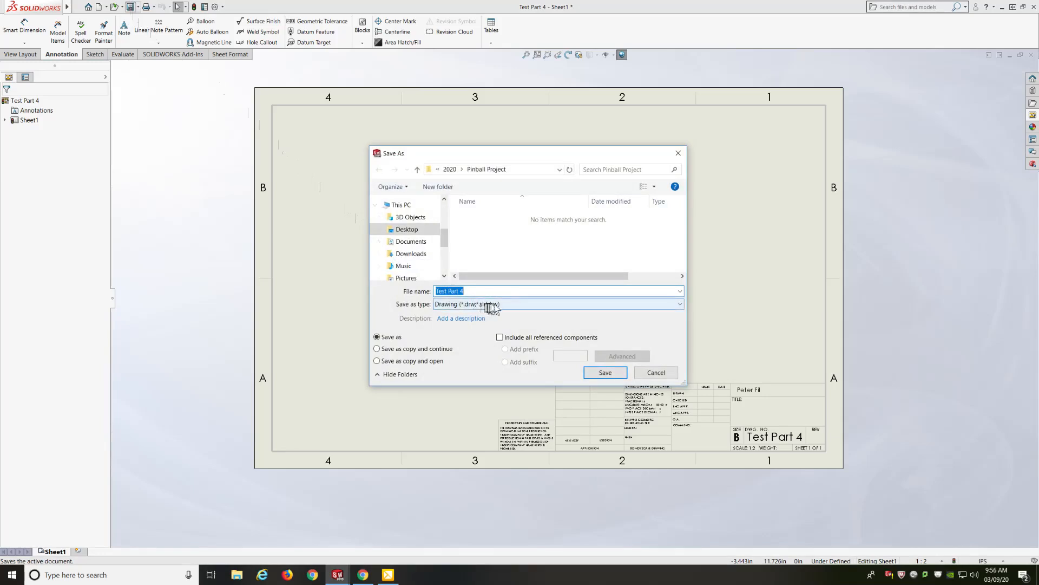
{"action": "left_click", "coordinate": [507, 305]}
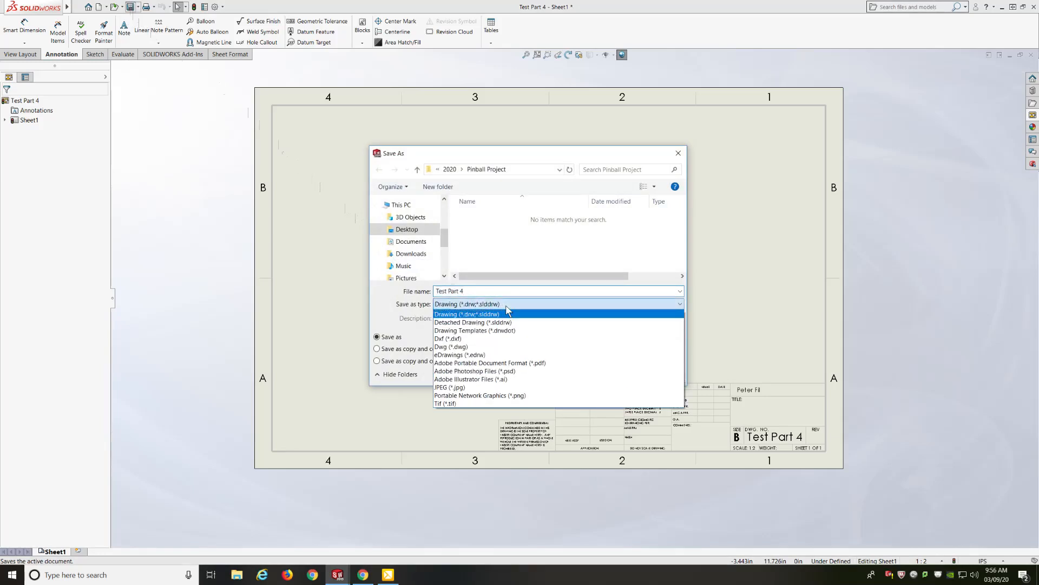
{"action": "left_click", "coordinate": [474, 331]}
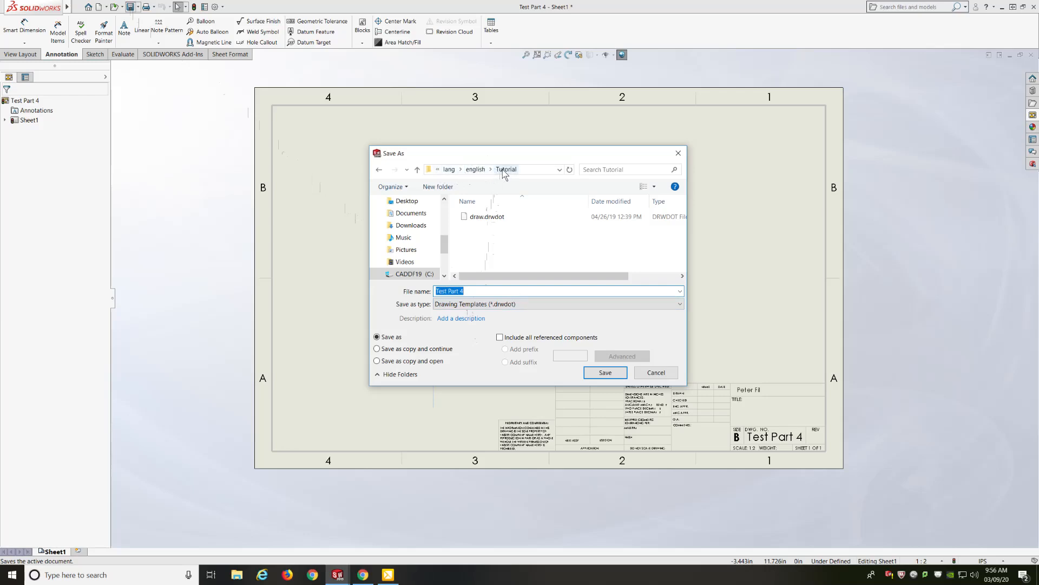
{"action": "left_click", "coordinate": [406, 201]}
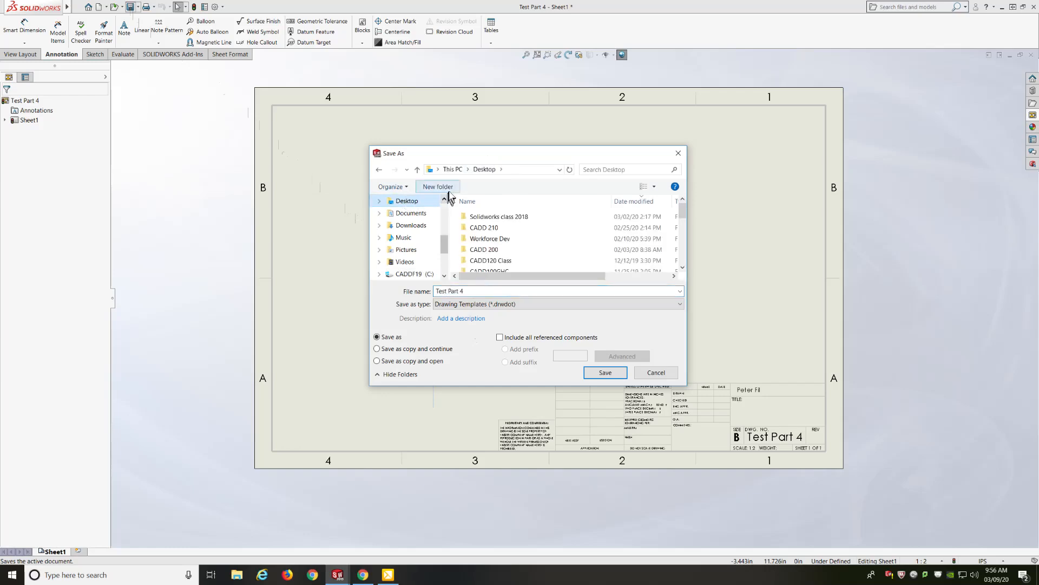
{"action": "double_click", "coordinate": [482, 227]}
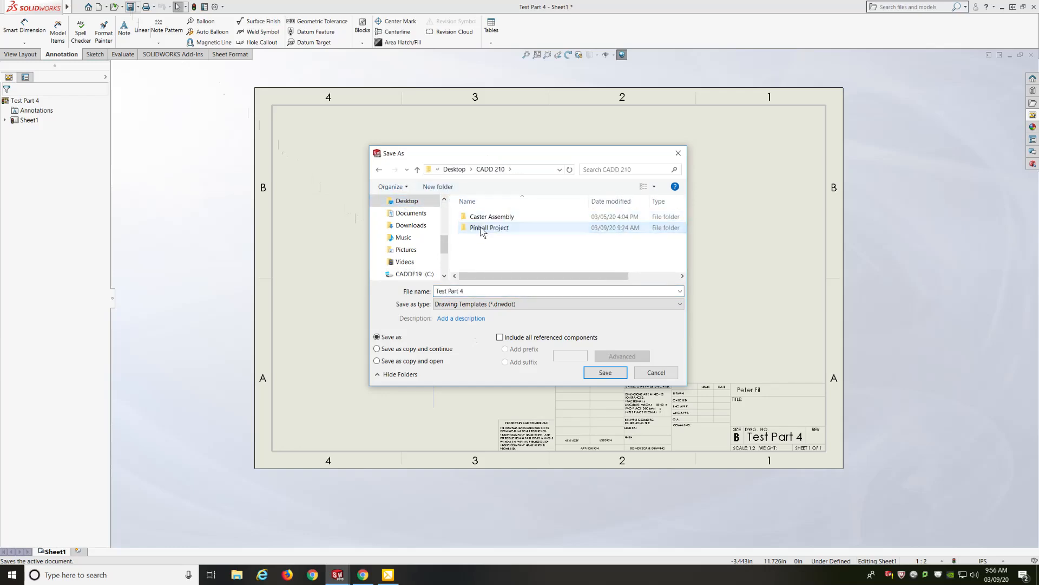
{"action": "double_click", "coordinate": [482, 228]}
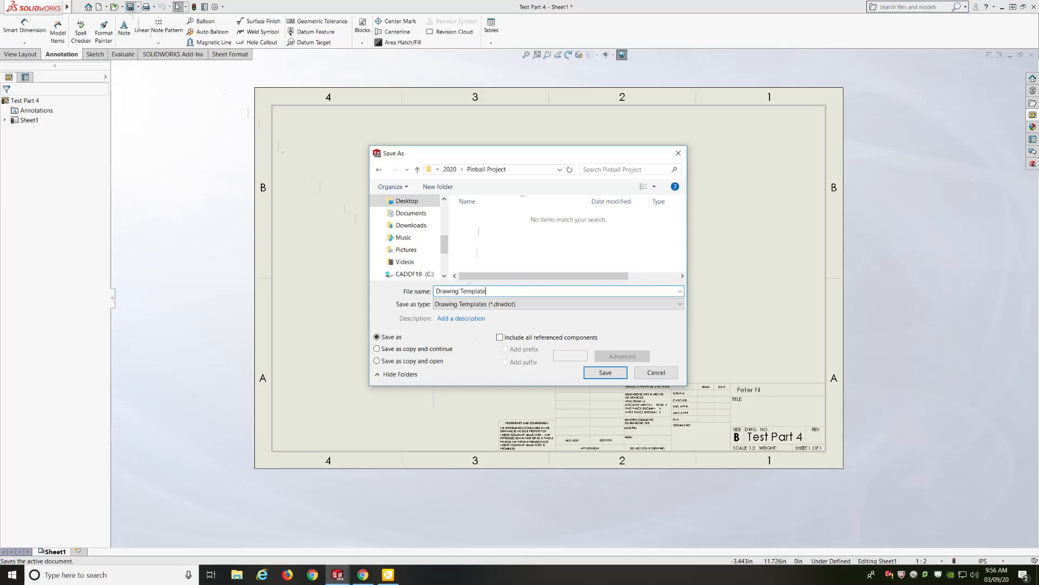
{"action": "left_click", "coordinate": [605, 373]}
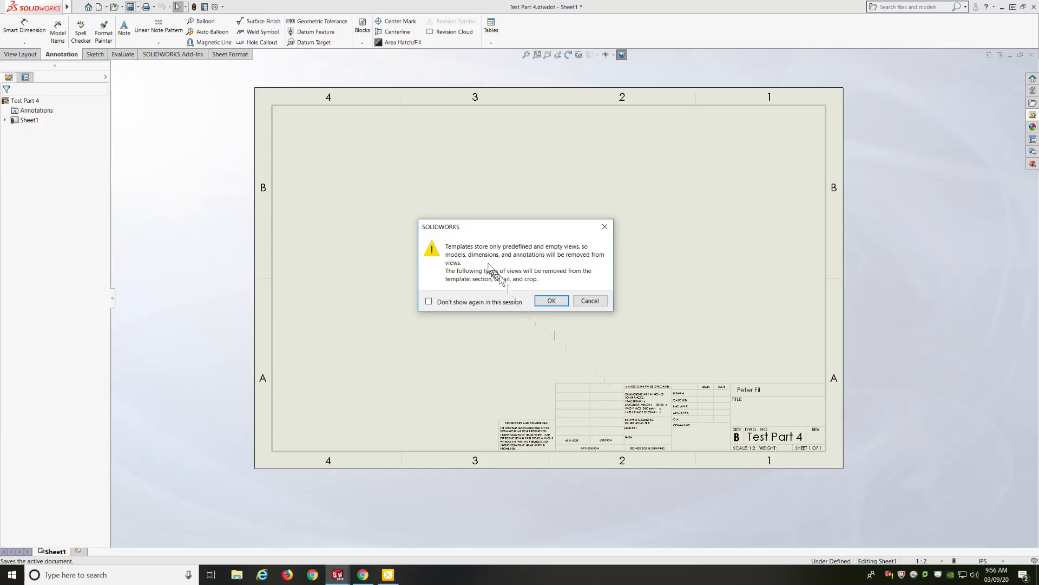
{"action": "left_click", "coordinate": [548, 301]}
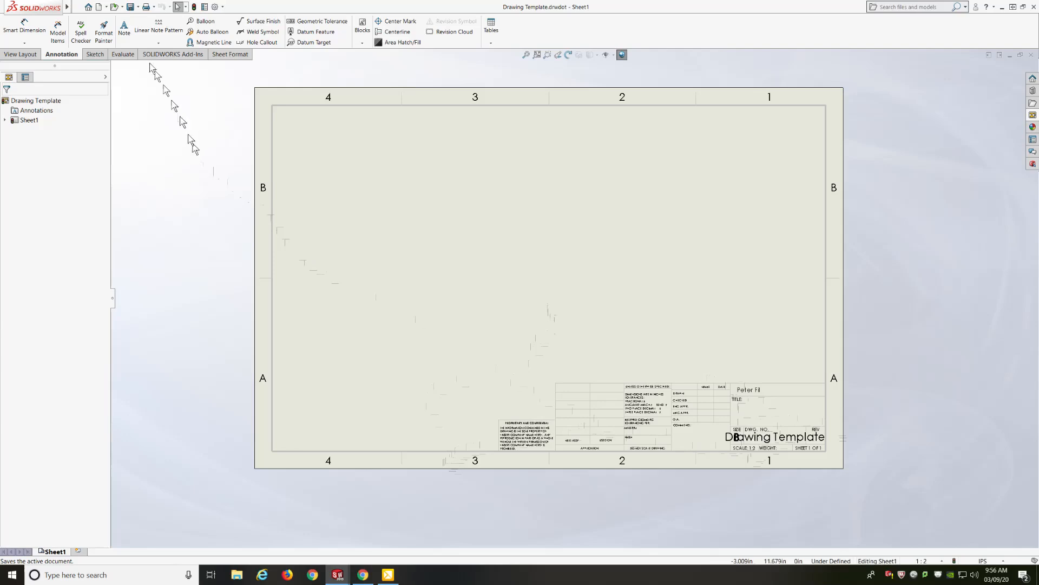
- Check the Pinball Project templates offered for a new document, without creating one
{"action": "left_click", "coordinate": [99, 7]}
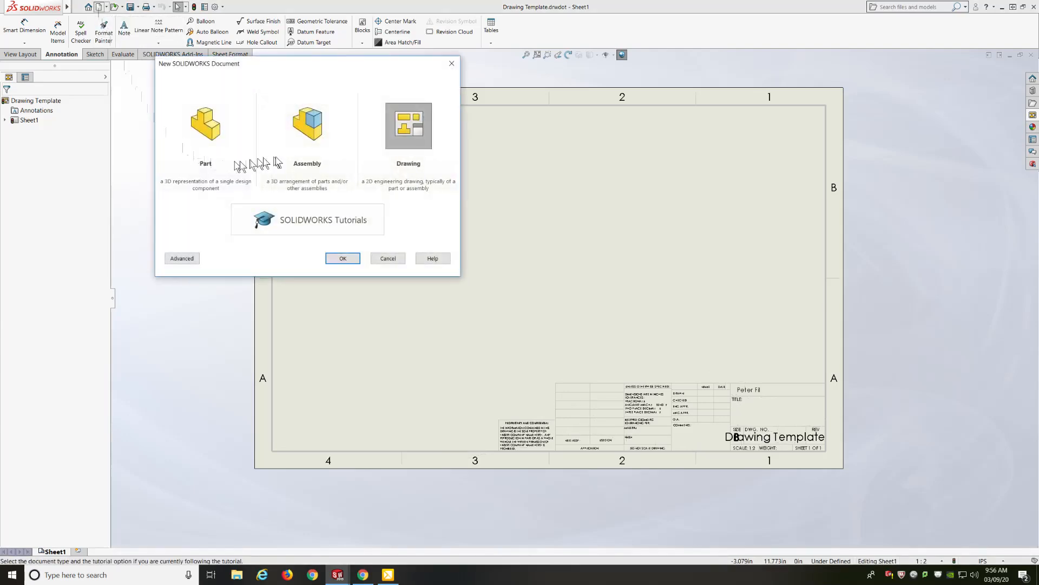
{"action": "left_click", "coordinate": [182, 258]}
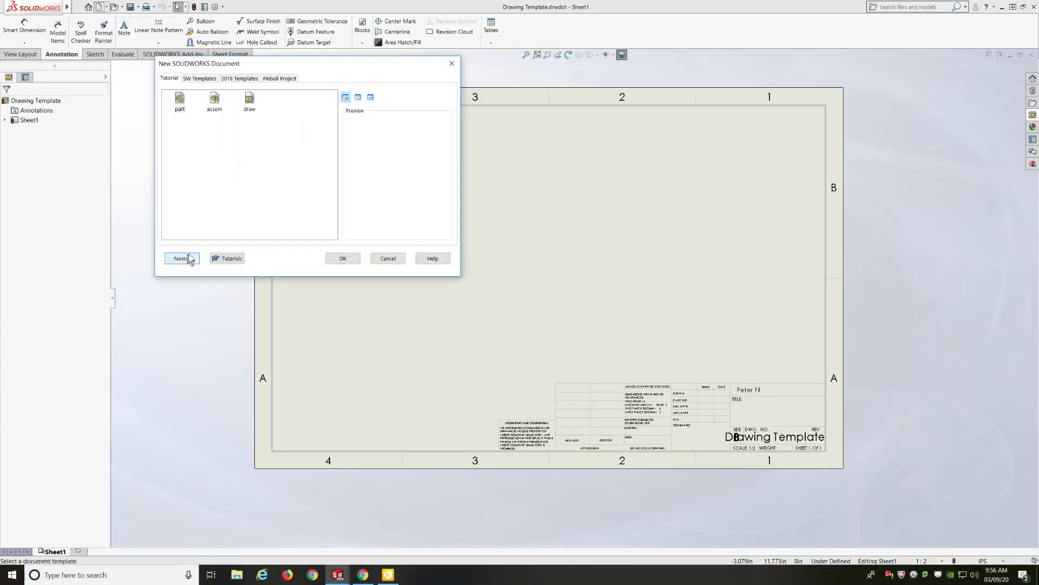
{"action": "left_click", "coordinate": [280, 79]}
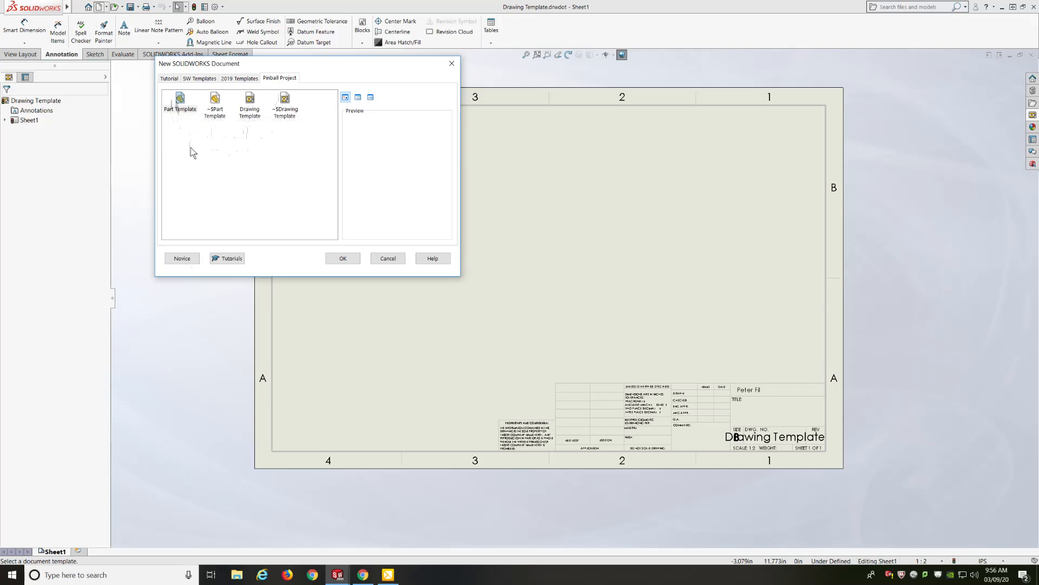
{"action": "left_click", "coordinate": [388, 258]}
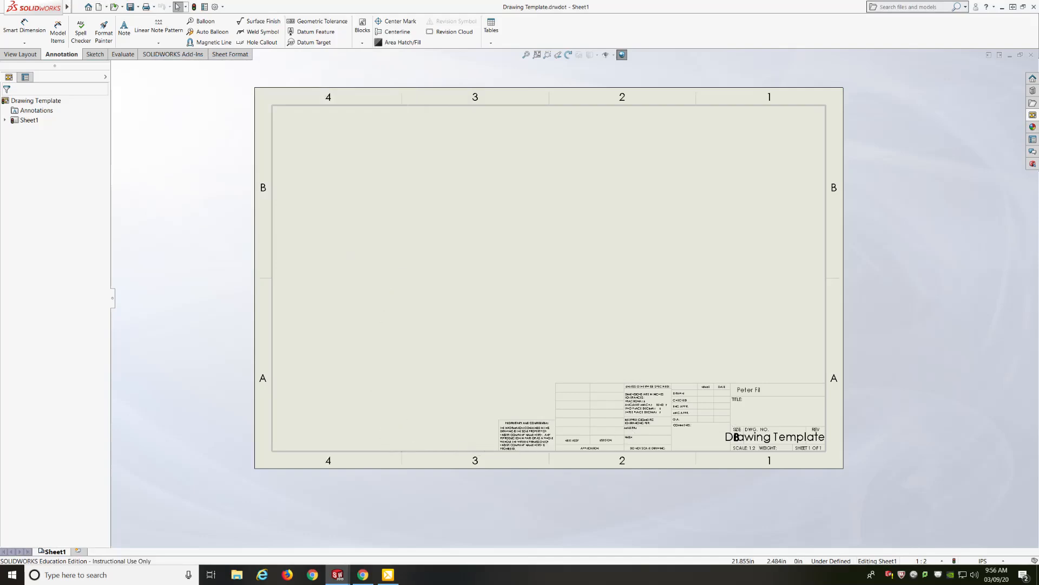